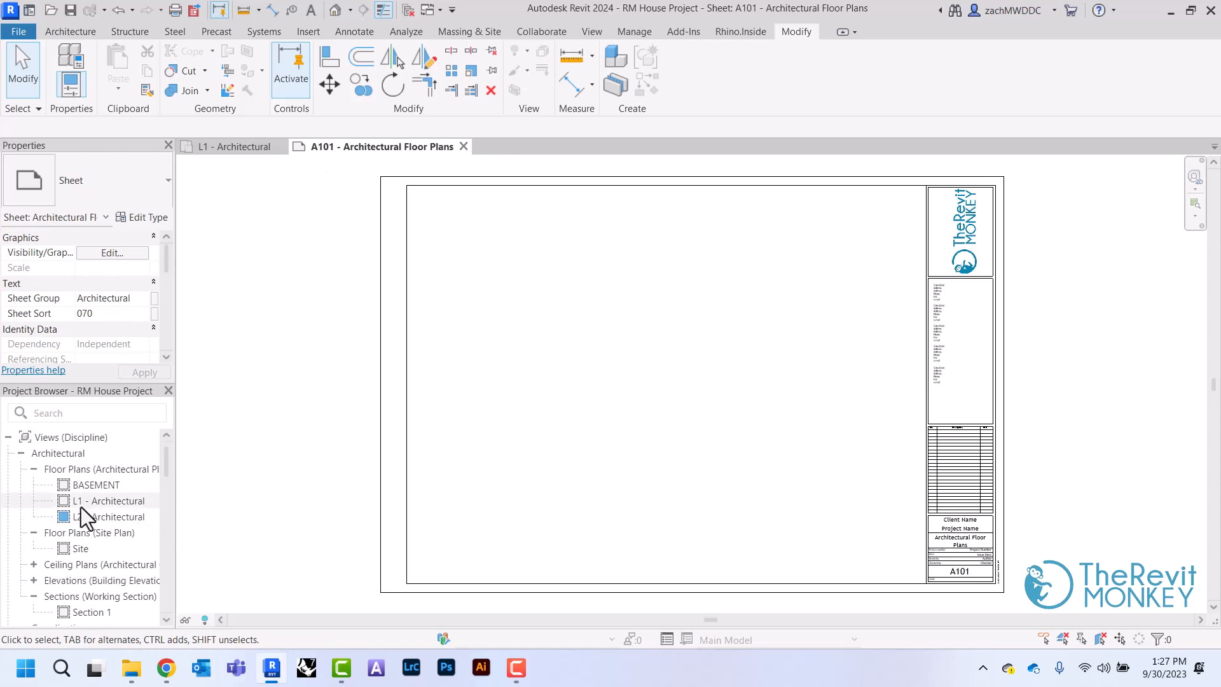
Place the L1 - Architectural floor plan on sheet A101 and activate its view for editing.
left_click_drag(81, 504, 673, 379)
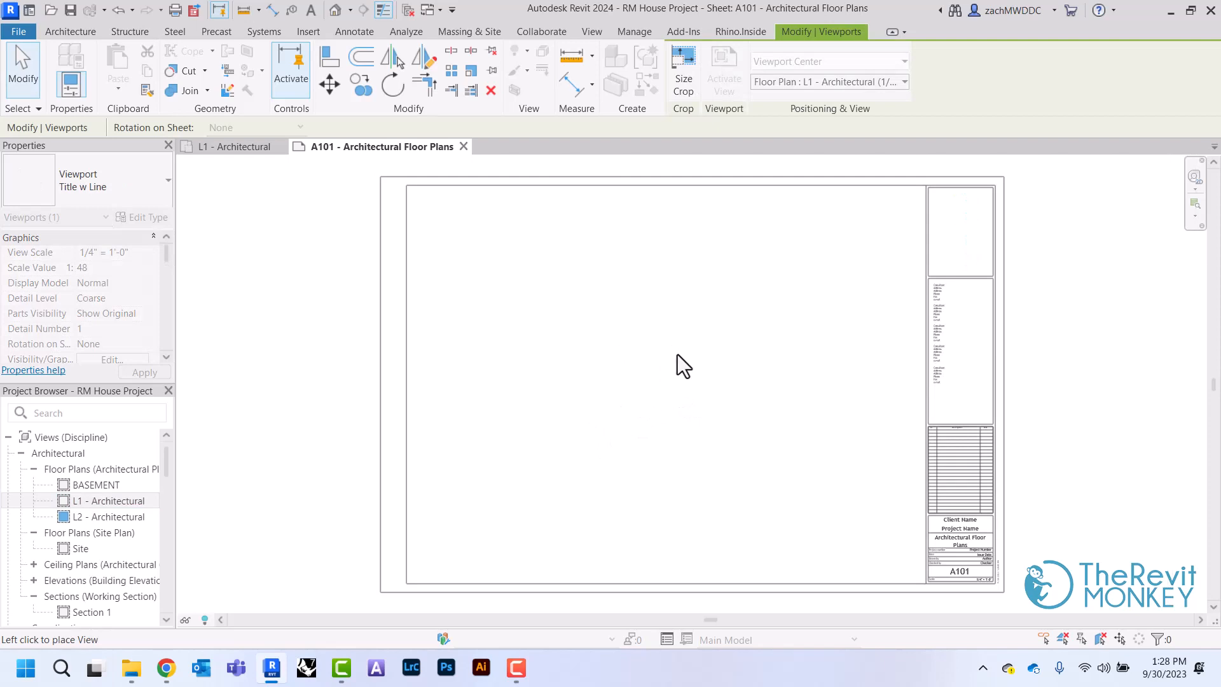
left_click(677, 354)
scroll(596, 292, "up", 3)
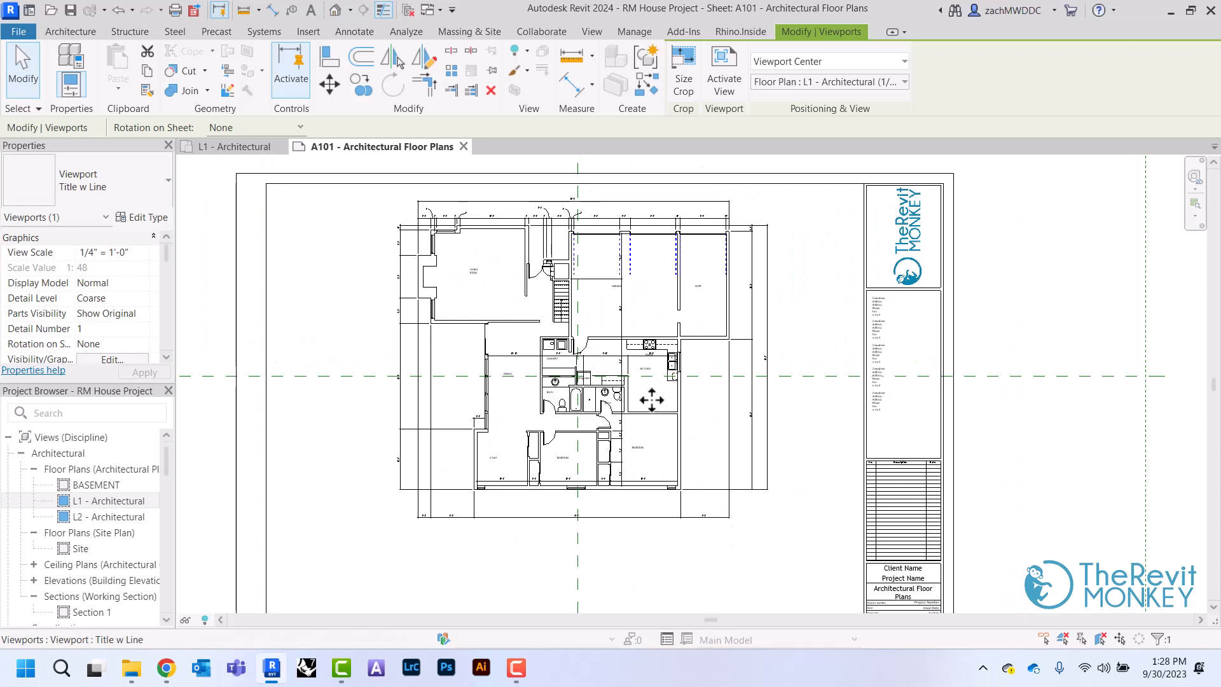
double_click(488, 296)
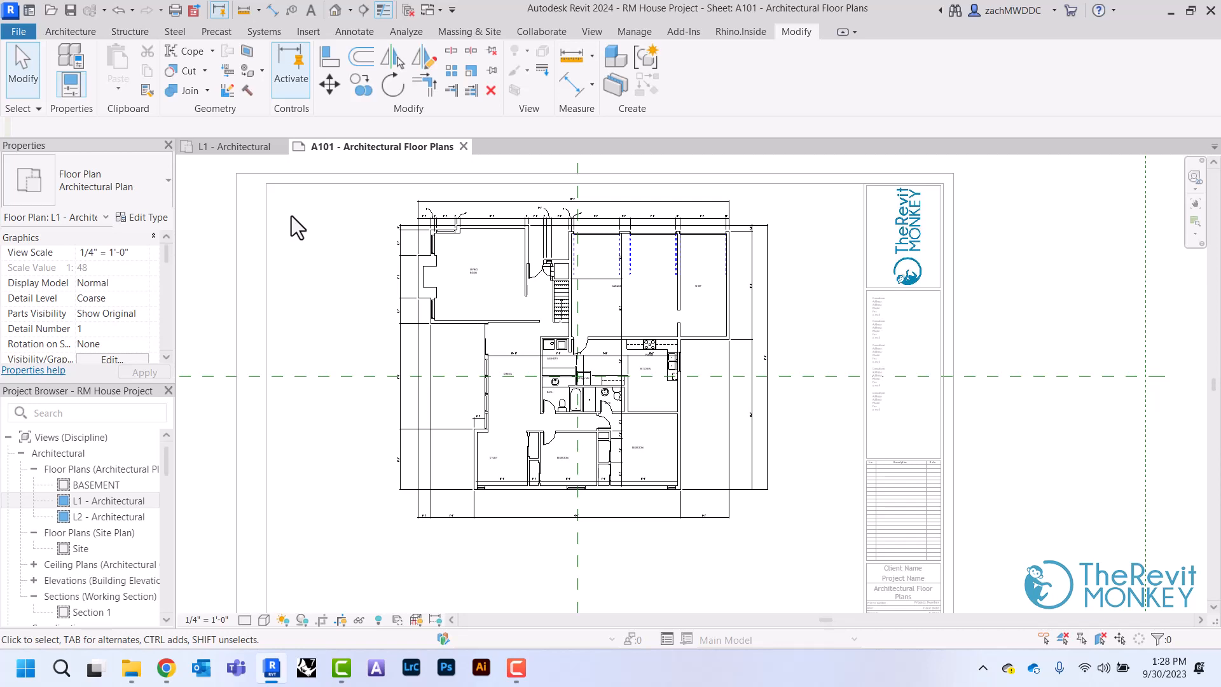
Add an aligned dimension above the plan from the outermost west wall through the Center (East/West) reference plane to the east wall.
left_click(272, 10)
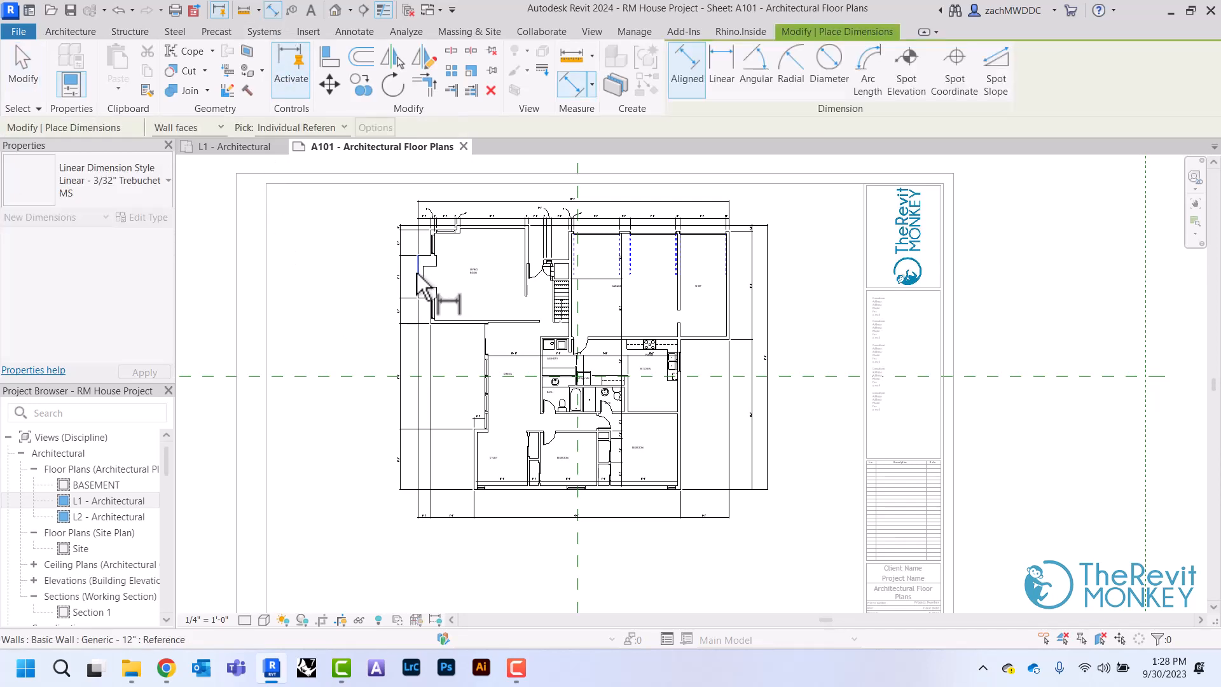
left_click(578, 175)
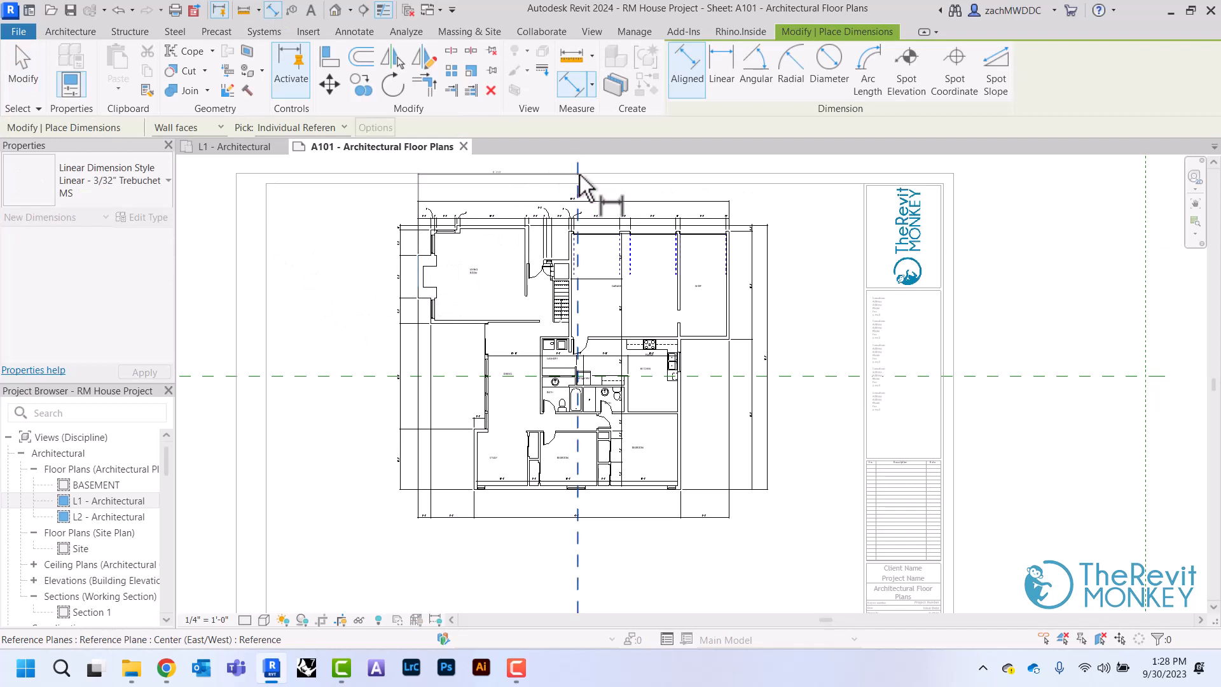
left_click(731, 319)
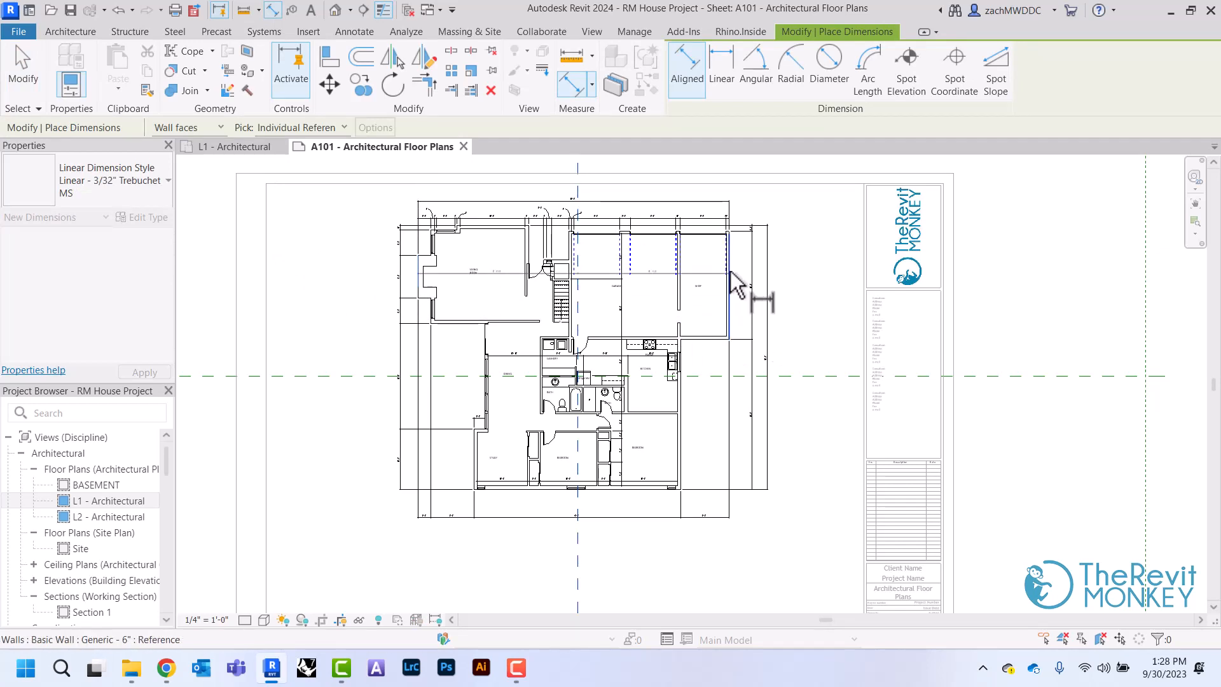
scroll(636, 191, "up", 2)
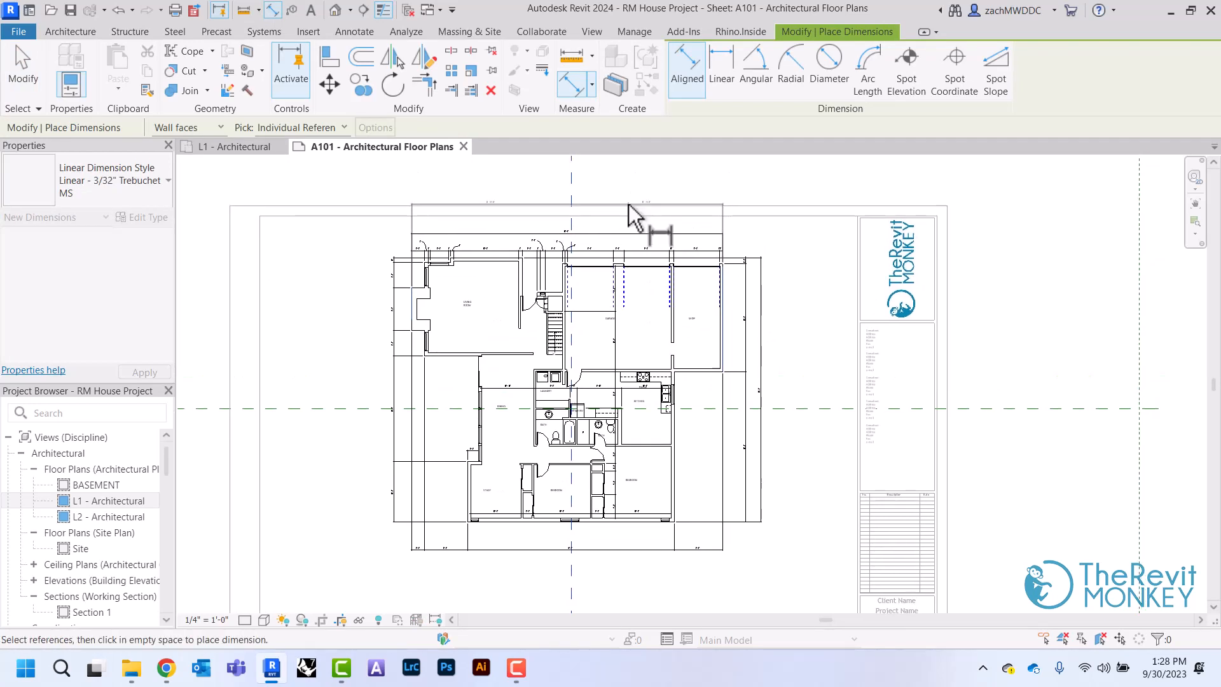
left_click(604, 197)
scroll(604, 197, "up", 4)
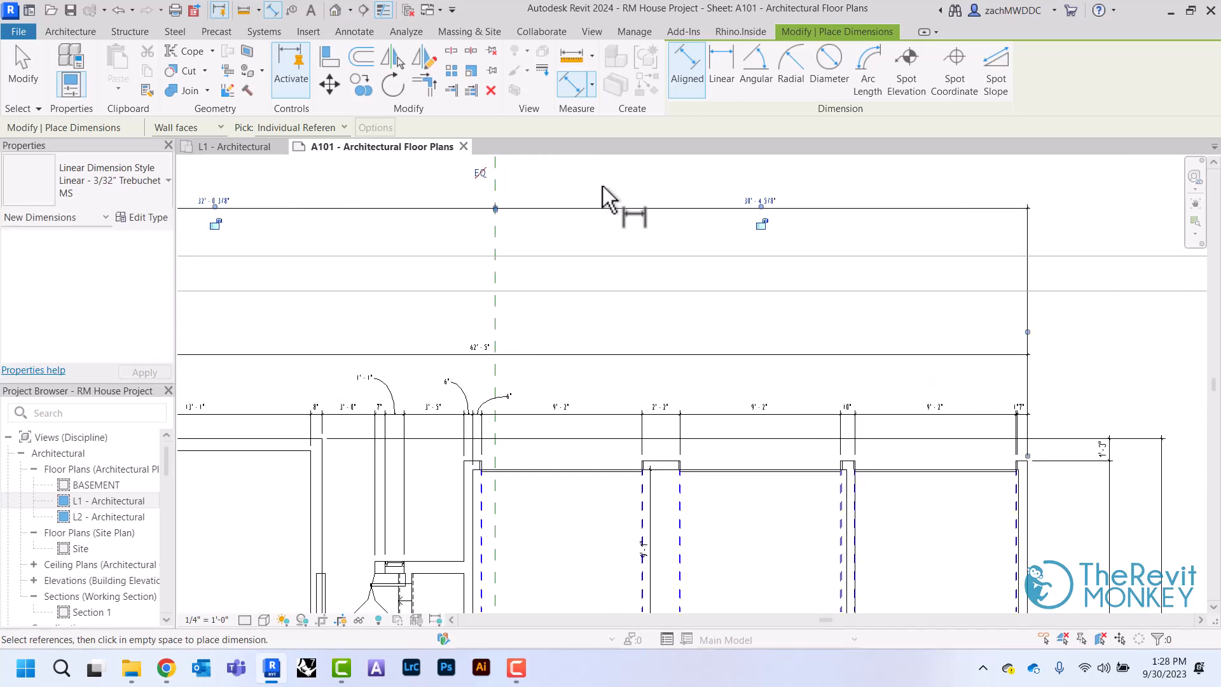
Centre the Center (East/West) reference plane by applying dimension equality, switch equality back off, and keep the dimension command running.
middle_click_drag(604, 205, 667, 269)
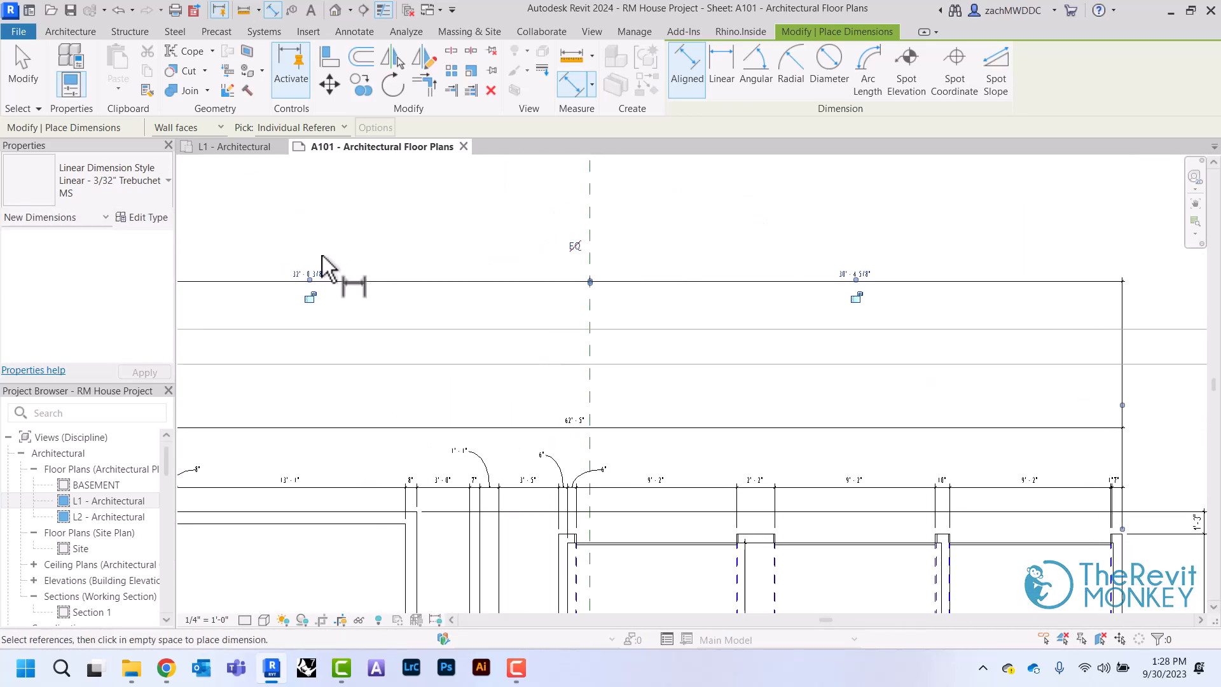
left_click(575, 248)
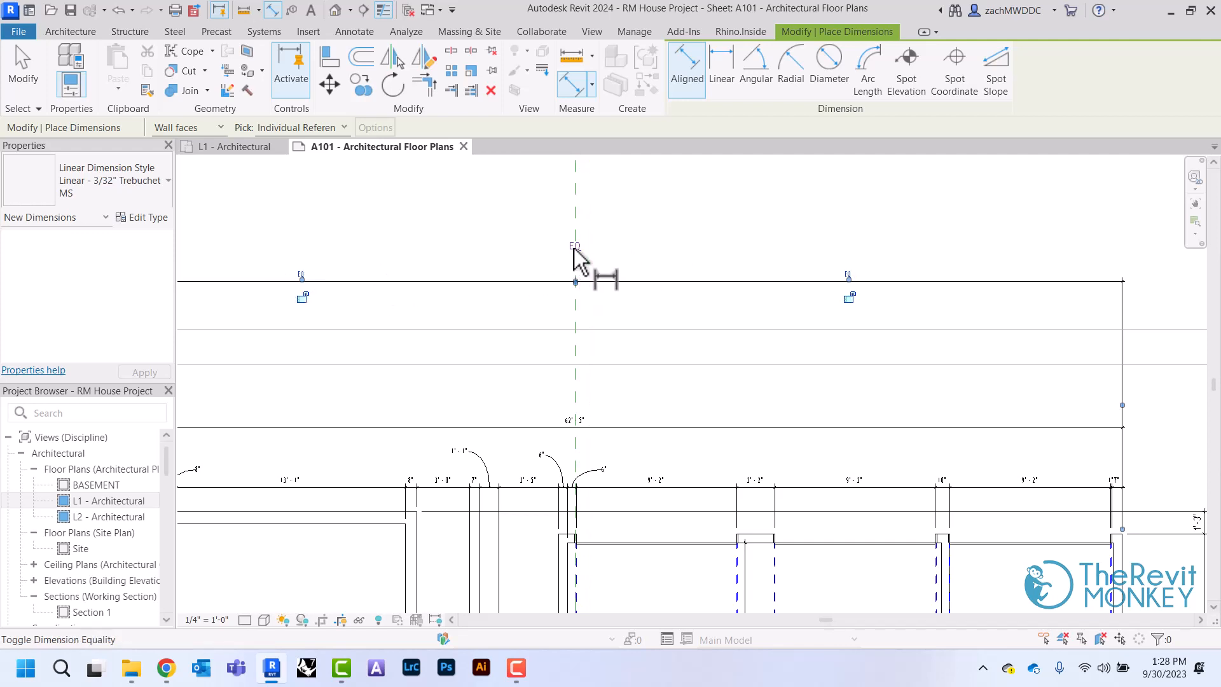
left_click(574, 248)
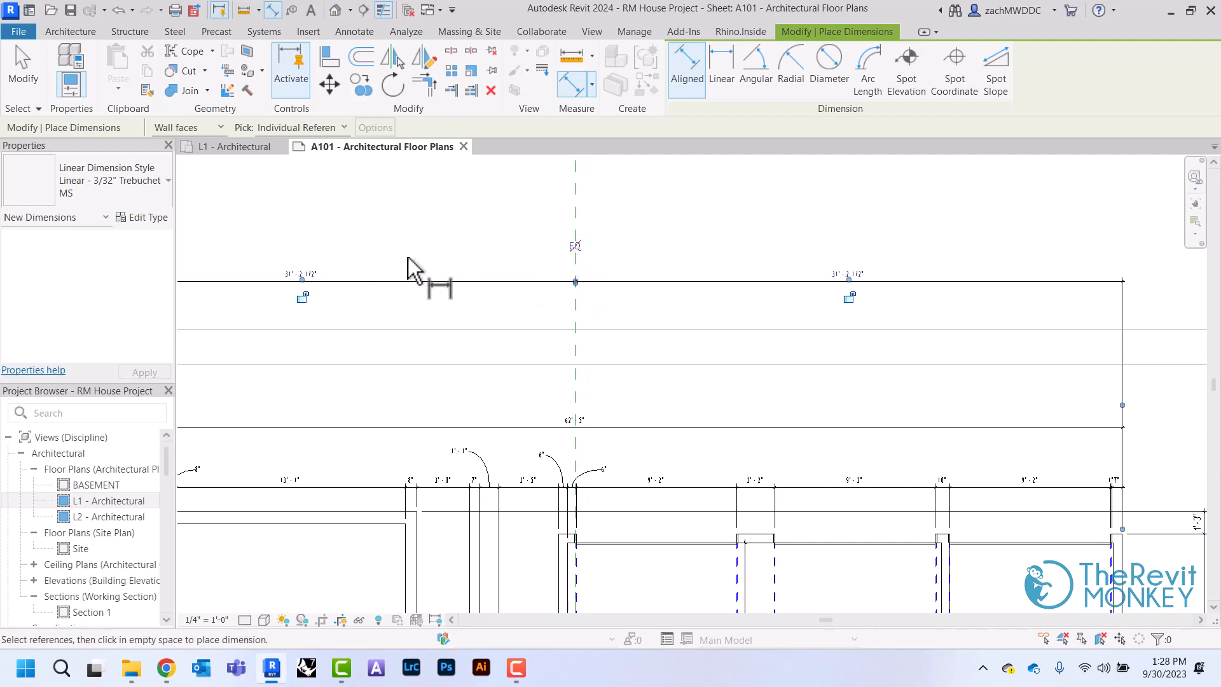
right_click(661, 232)
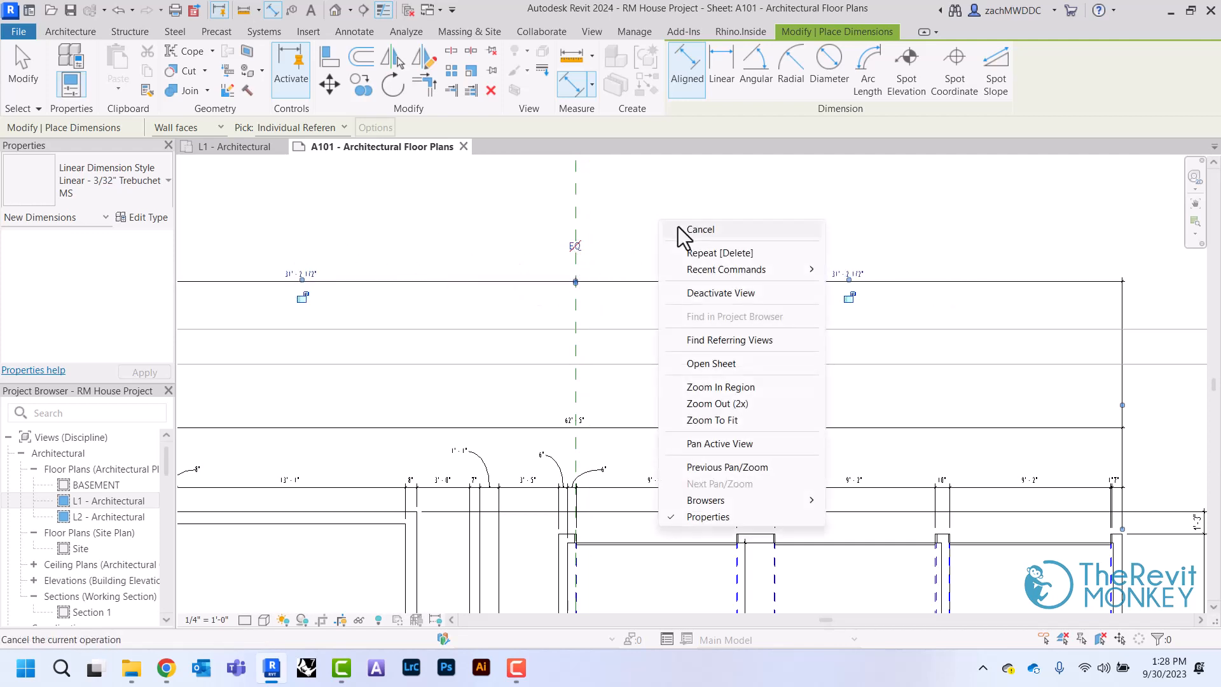
key("Escape")
Dimension from the north wall through the Center (North/South) reference plane to the south wall and make the segments equal.
scroll(660, 225, "down", 4)
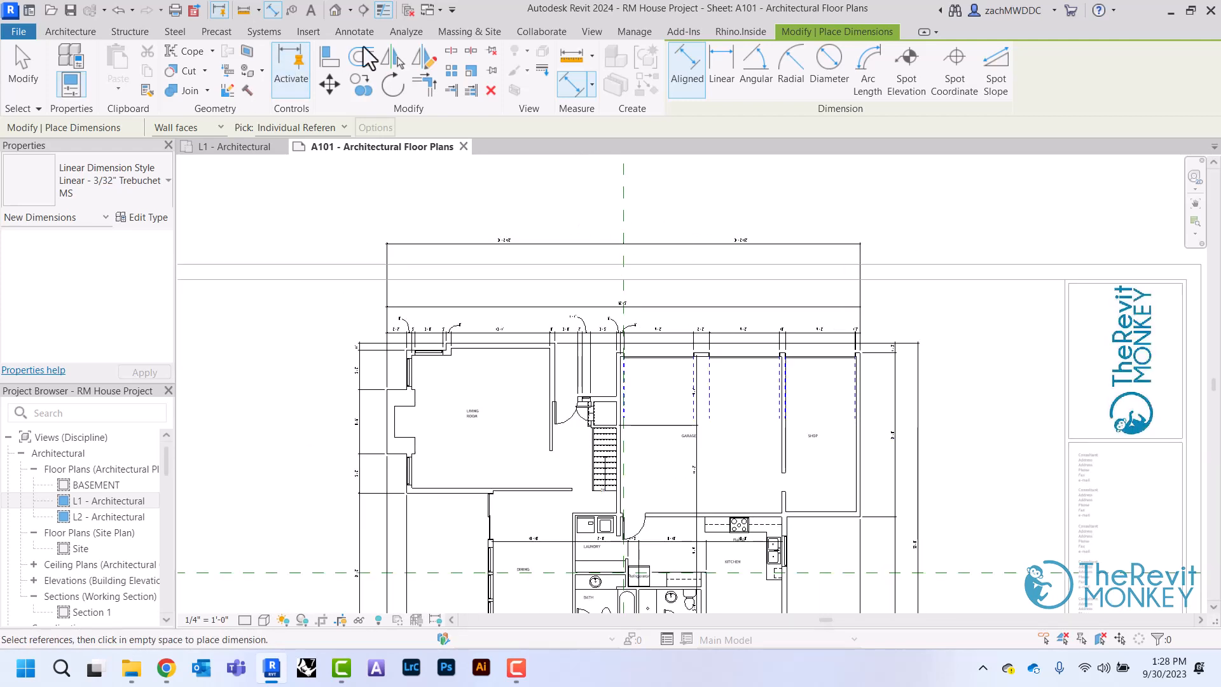
middle_click_drag(494, 409, 724, 278)
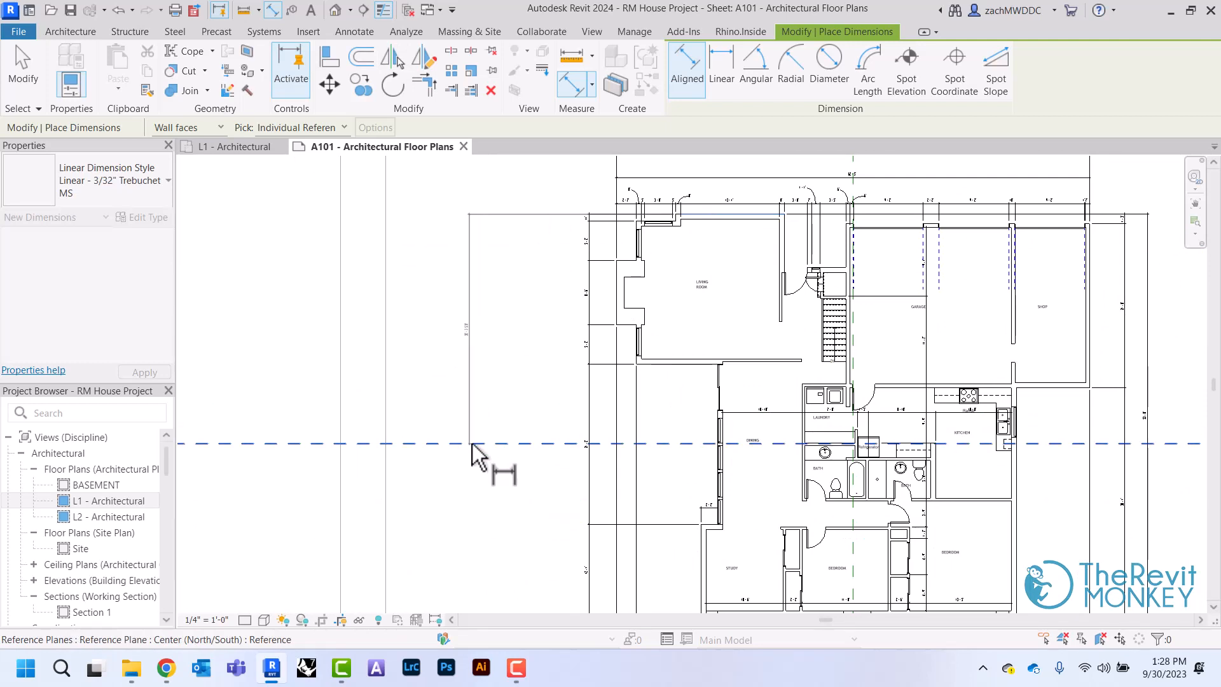
middle_click_drag(477, 456, 503, 362)
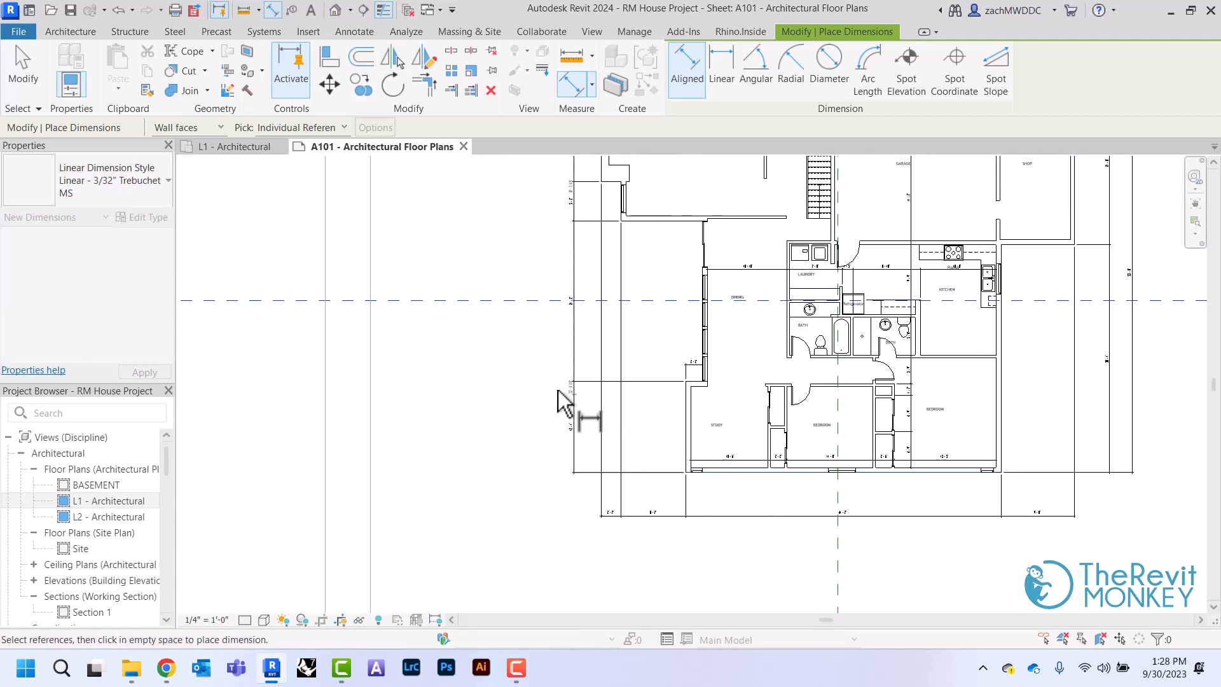
left_click(495, 369)
left_click(508, 275)
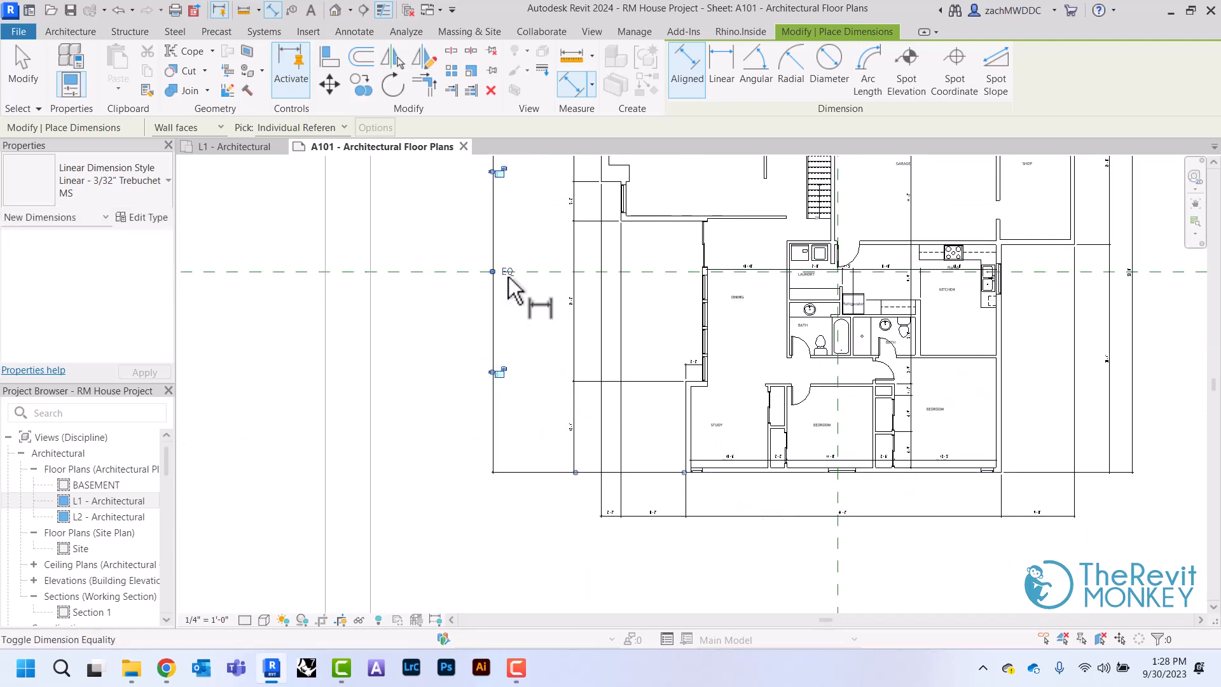
Delete the north-south dimension beside the plan and unconstrain the elements it held equal.
right_click(523, 310)
left_click(539, 317)
right_click(539, 317)
left_click(547, 322)
left_click(491, 311)
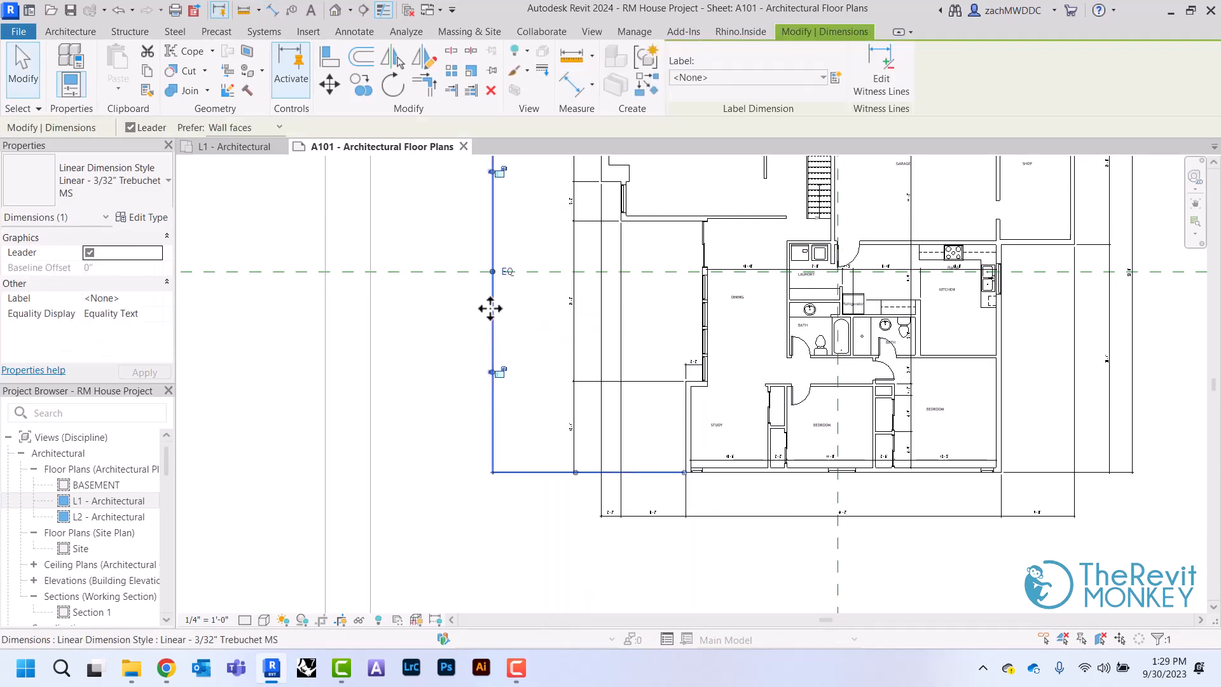
key("Delete")
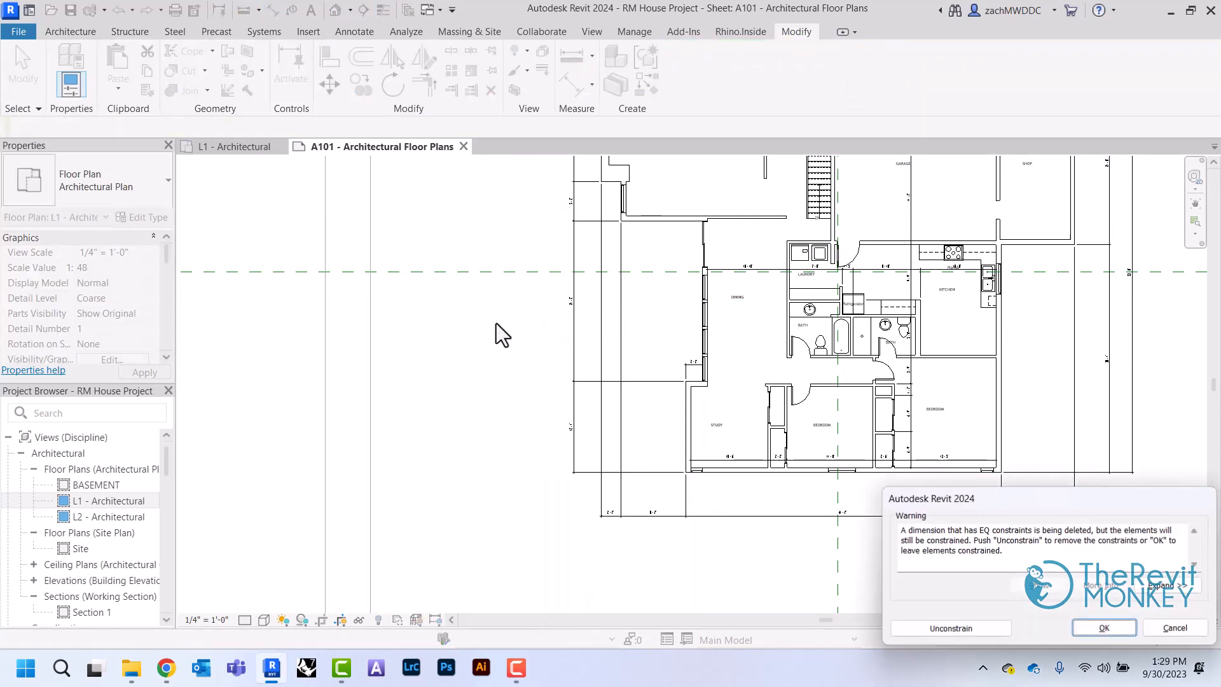
left_click(934, 628)
Delete the temporary east-west centering dimension above the plan.
middle_click_drag(595, 415, 441, 679)
left_click(635, 236)
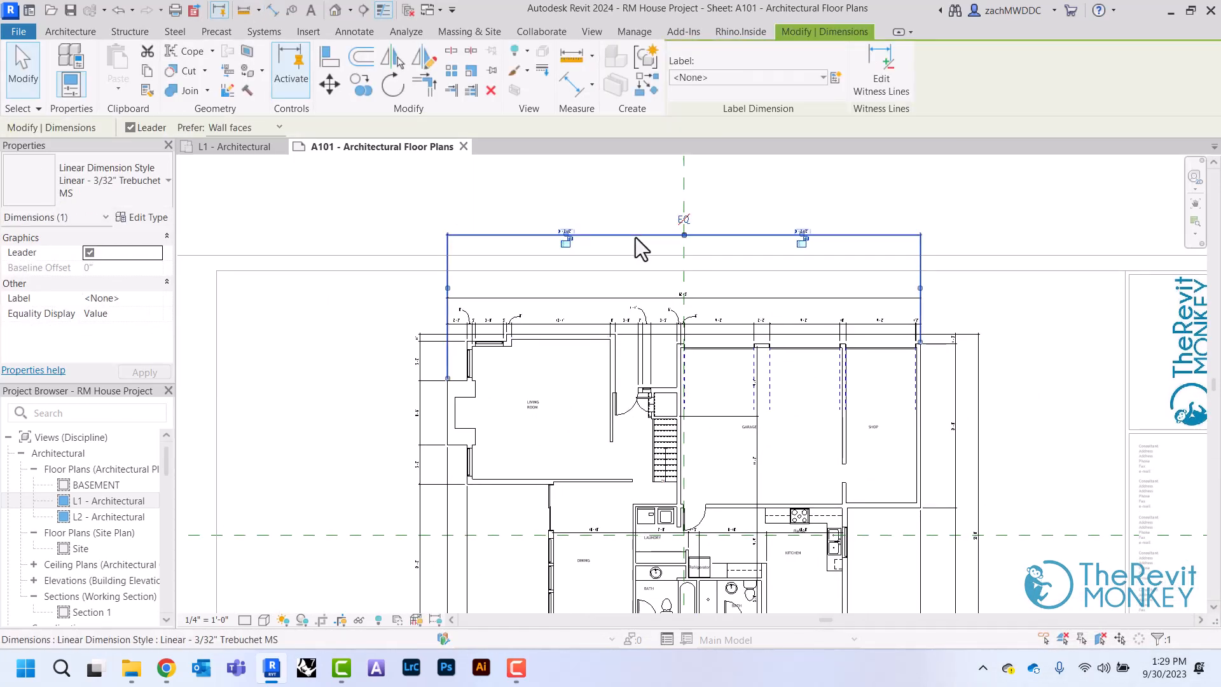
key("Delete")
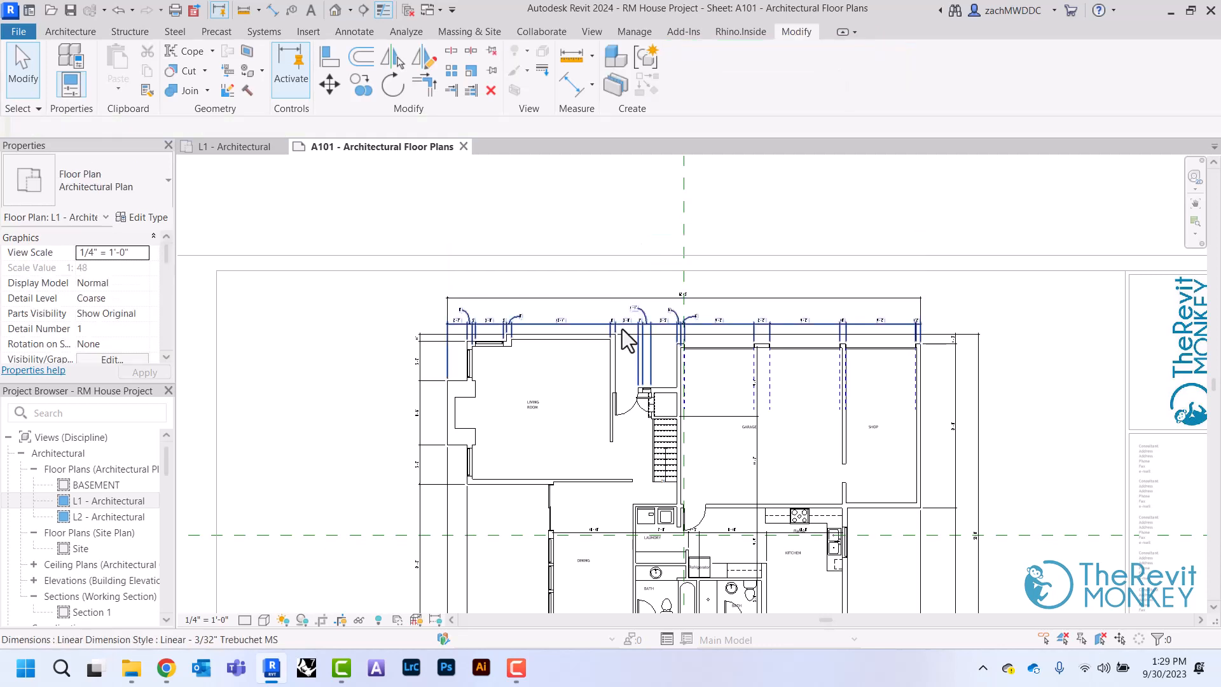
Deactivate the floor plan view and return to editing the sheet.
scroll(555, 330, "down", 3)
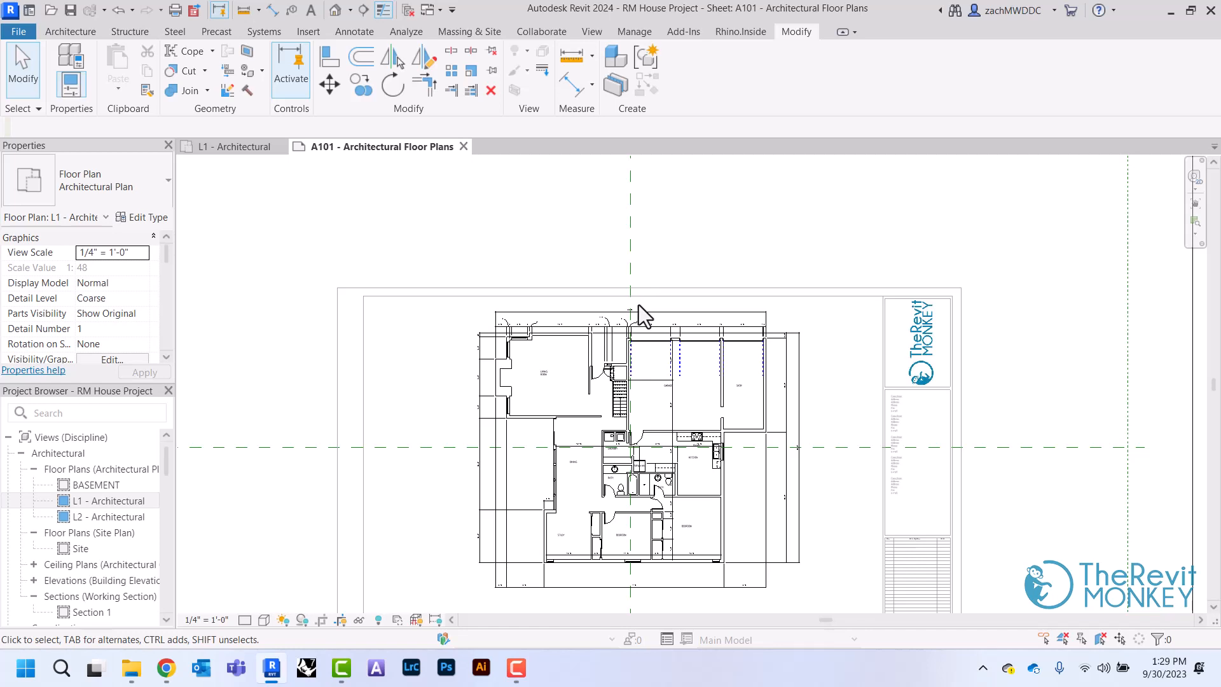
scroll(967, 239, "down", 2)
middle_click_drag(963, 241, 777, 320)
scroll(755, 297, "down", 2)
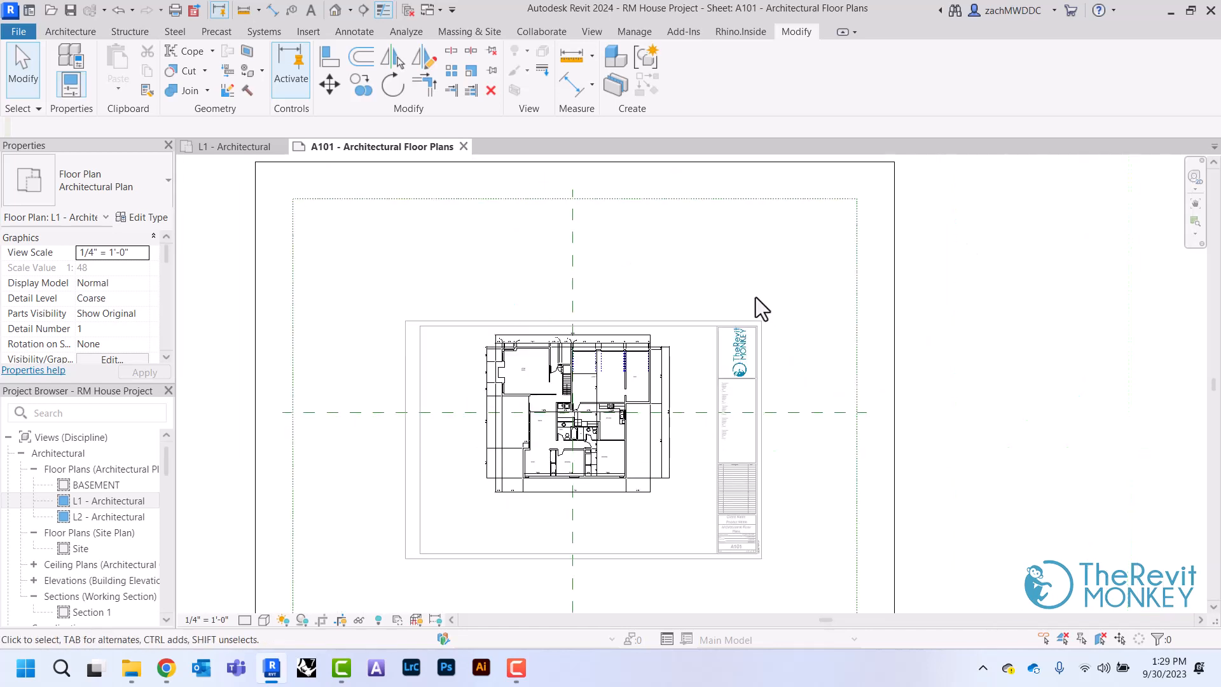
left_click(978, 286)
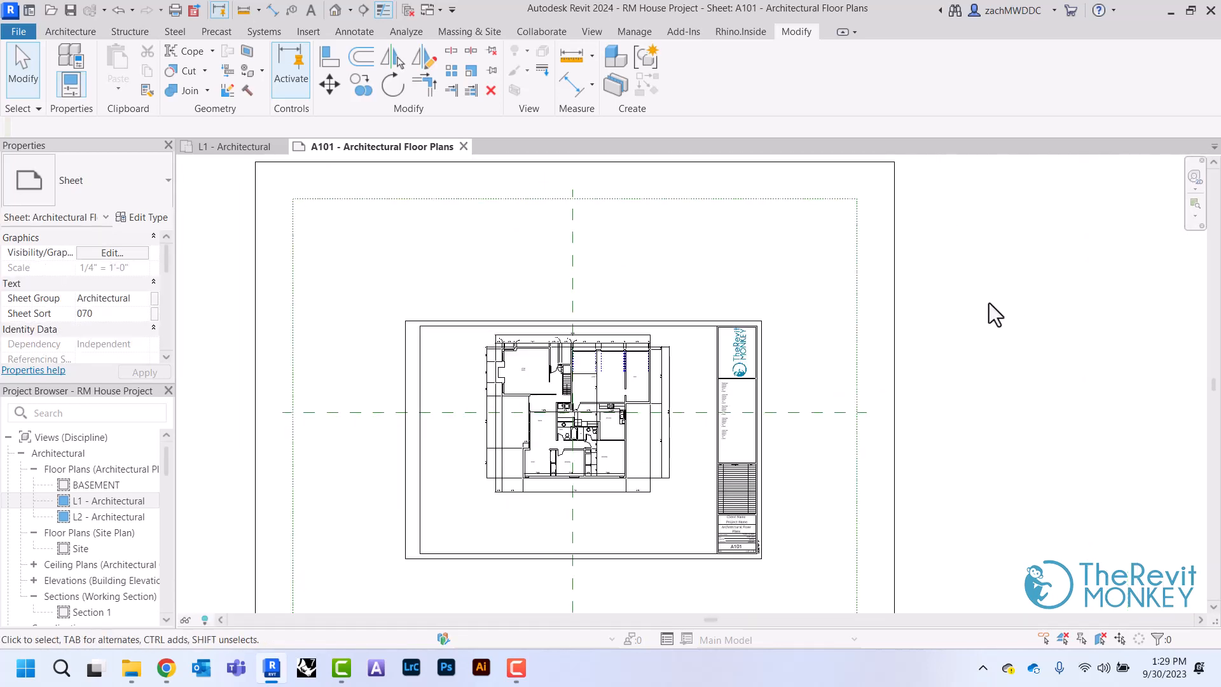
middle_click_drag(1011, 319, 1025, 289)
scroll(522, 423, "up", 1)
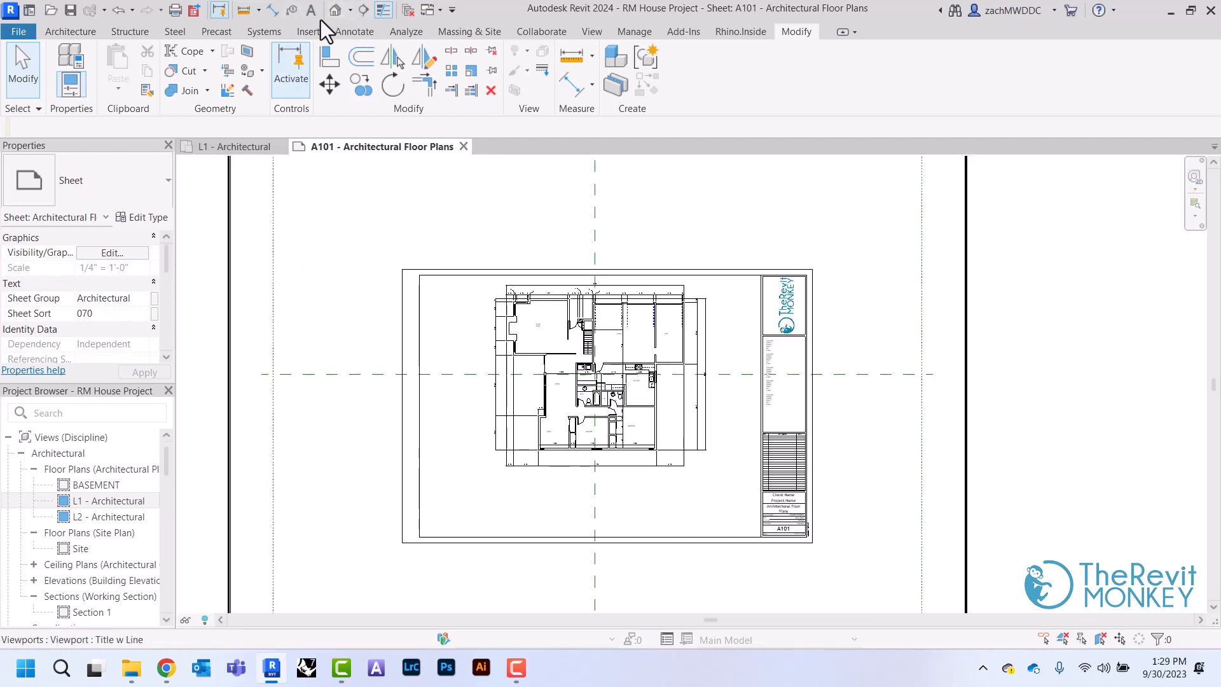
Draw a horizontal thin detail line from the midpoint of the title block's inner west border across to the opposite edge of the drawing area.
left_click(351, 32)
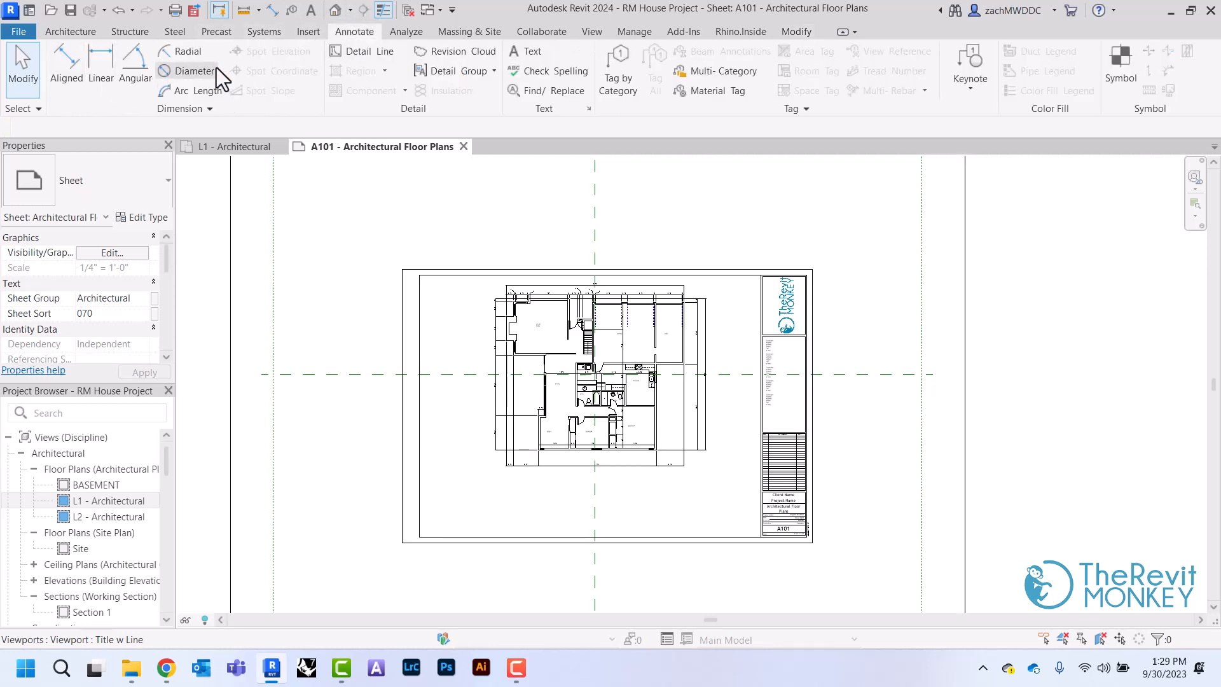
left_click(356, 54)
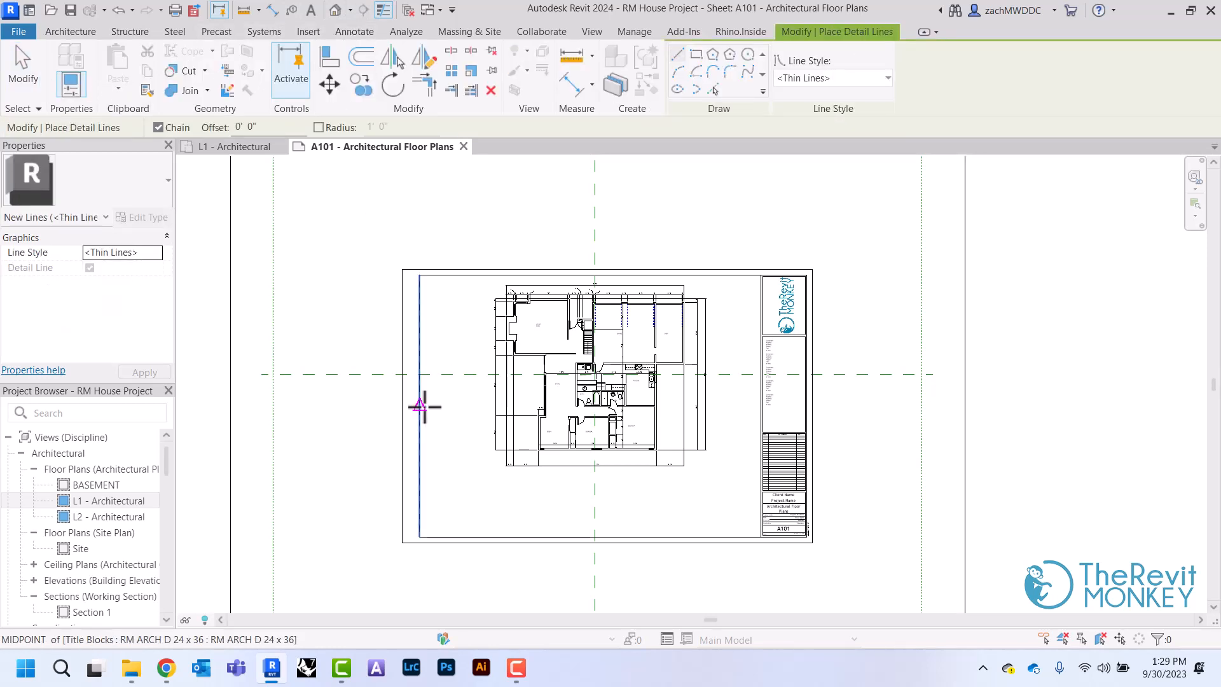
left_click(425, 406)
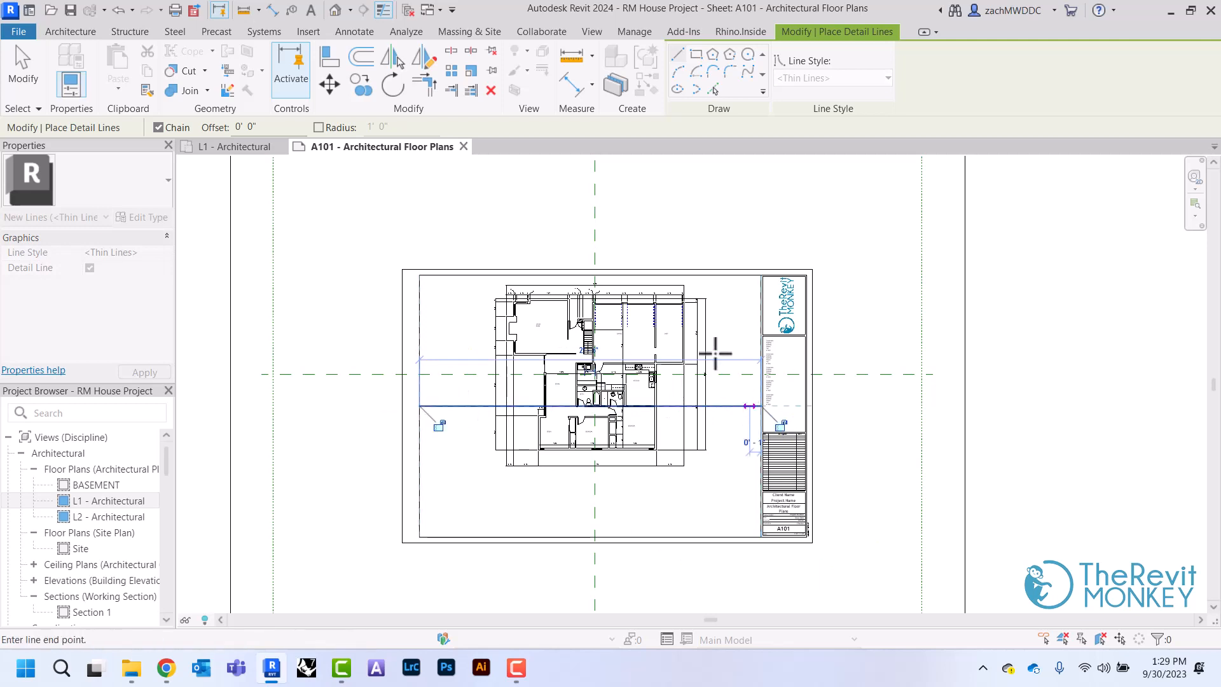
right_click(715, 352)
left_click(749, 47)
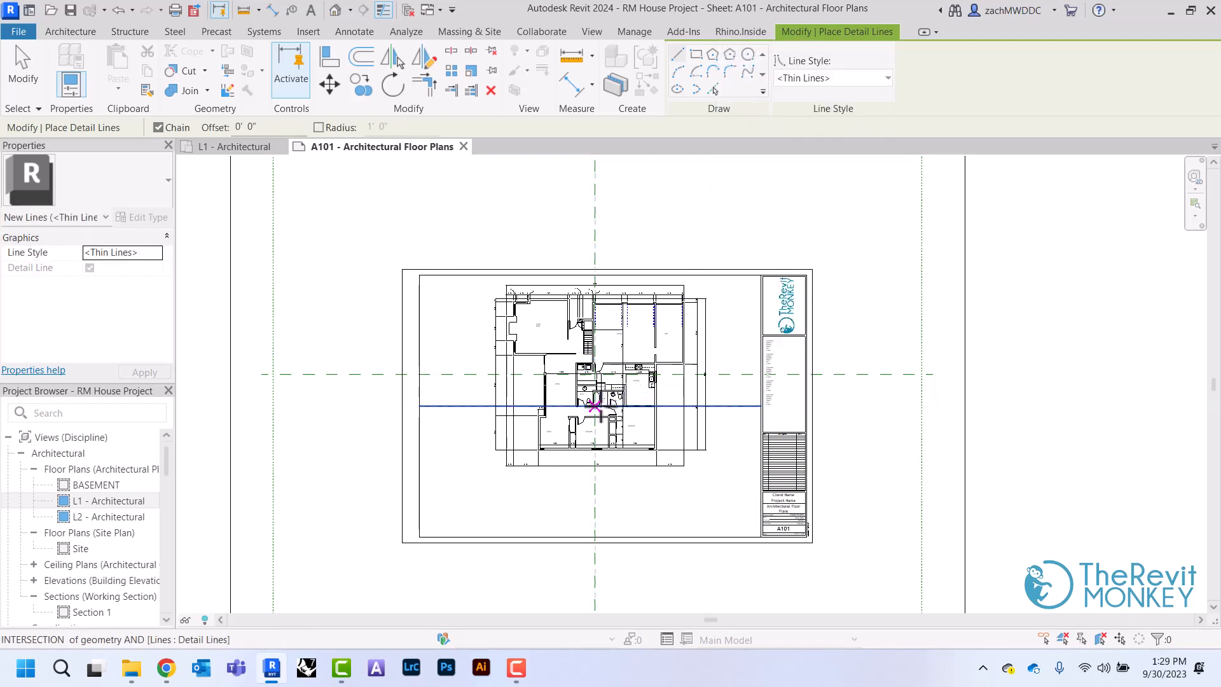
Draw a vertical detail line from the midpoint of the horizontal line up to the title block's upper border and end the line command.
left_click(594, 405)
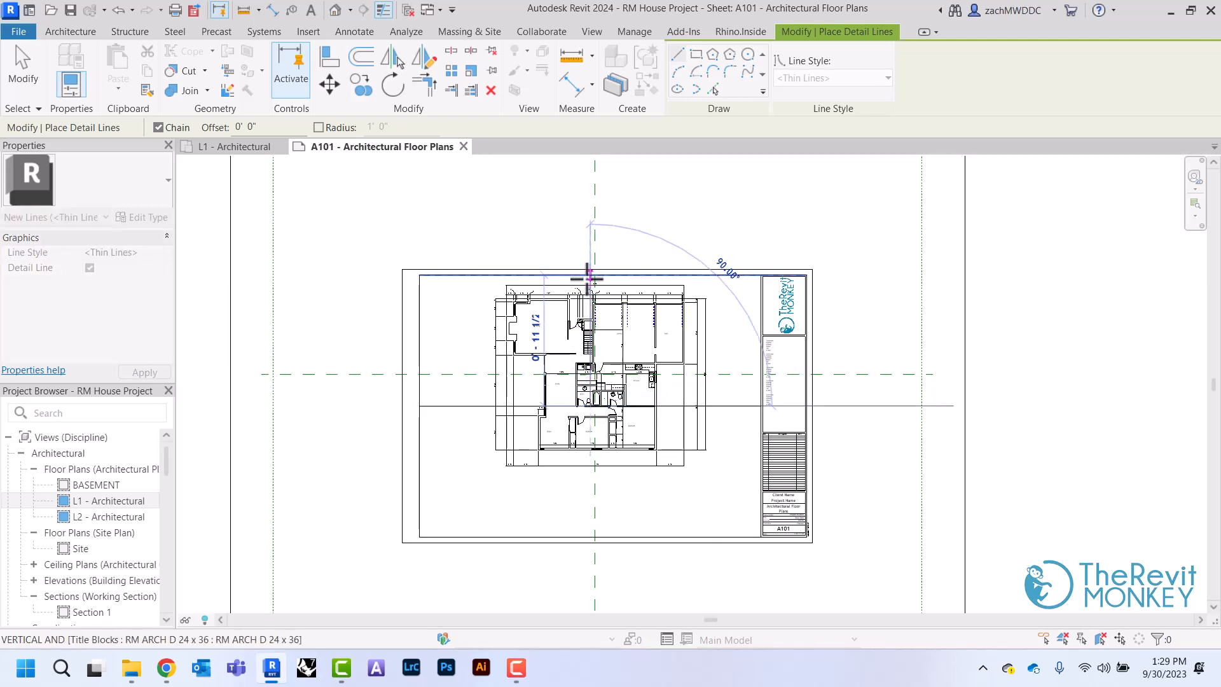
left_click(589, 275)
right_click(591, 275)
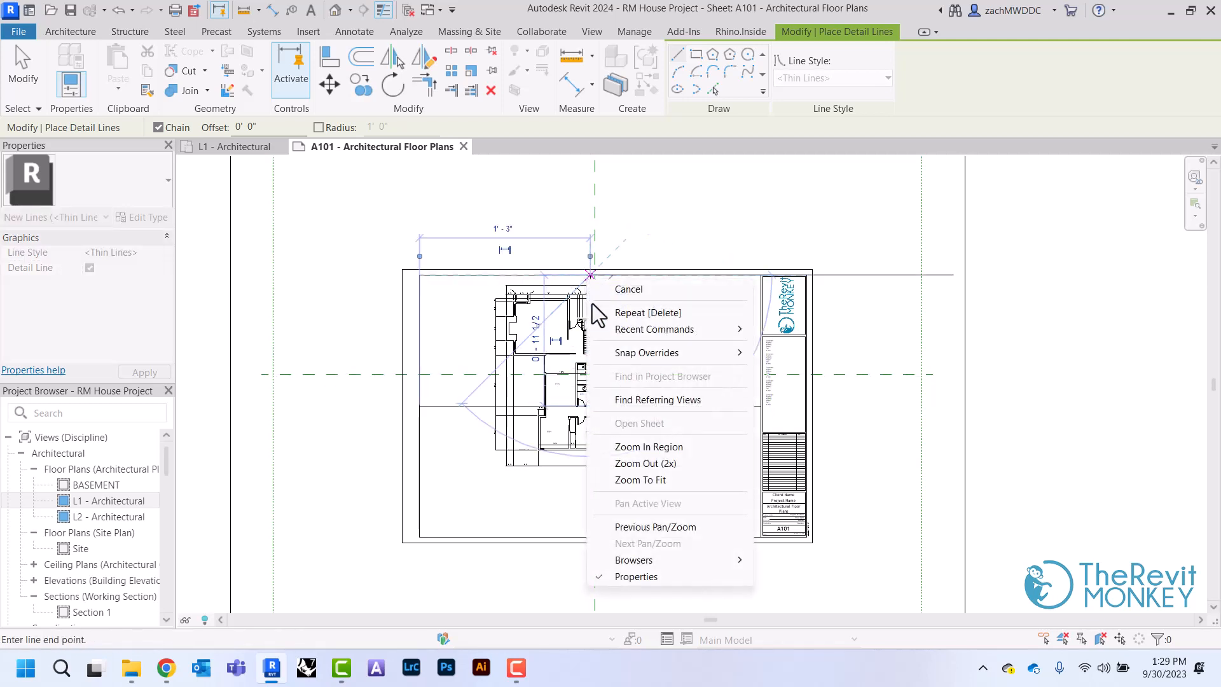
left_click(620, 289)
right_click(492, 220)
left_click(534, 230)
Move the L1 floor plan viewport horizontally until its vertical reference plane aligns with the vertical detail line on the sheet.
scroll(489, 470, "up", 3)
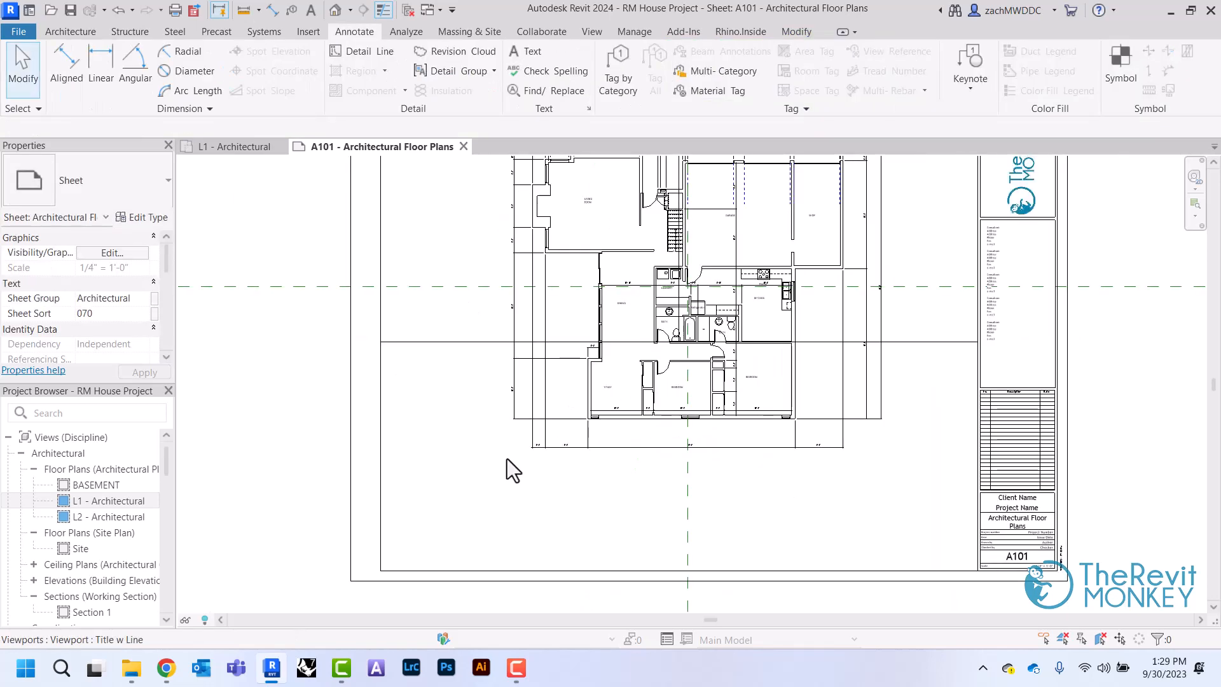
scroll(432, 307, "down", 2)
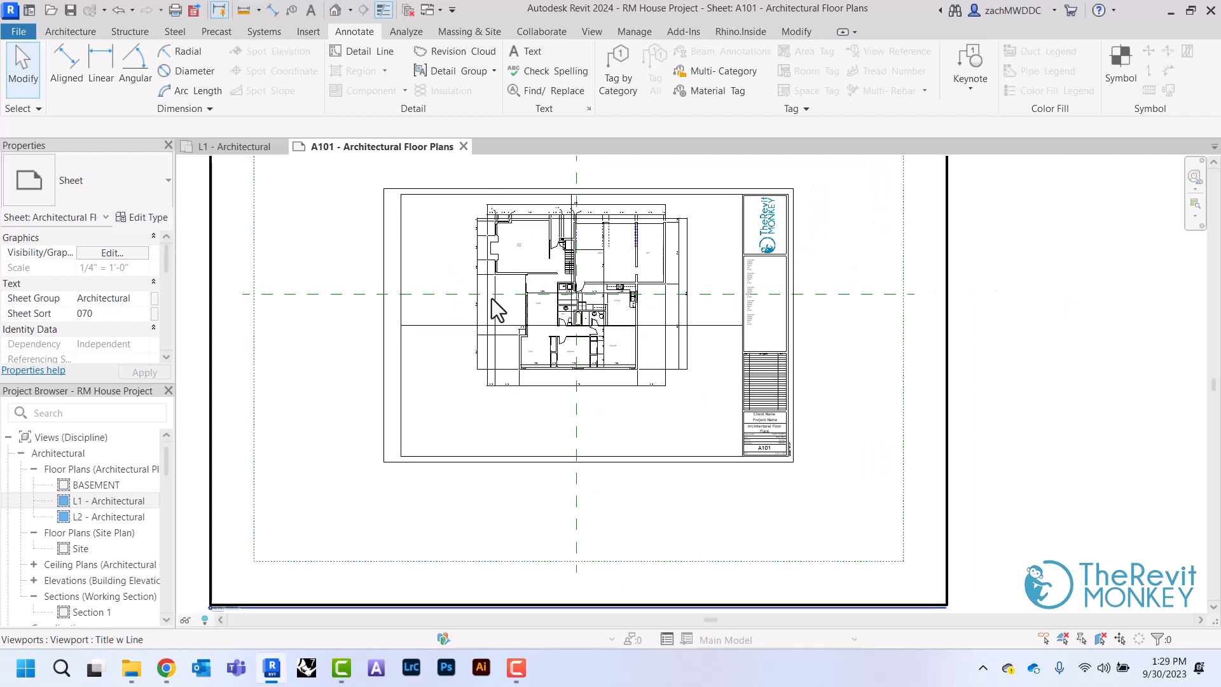
left_click(502, 234)
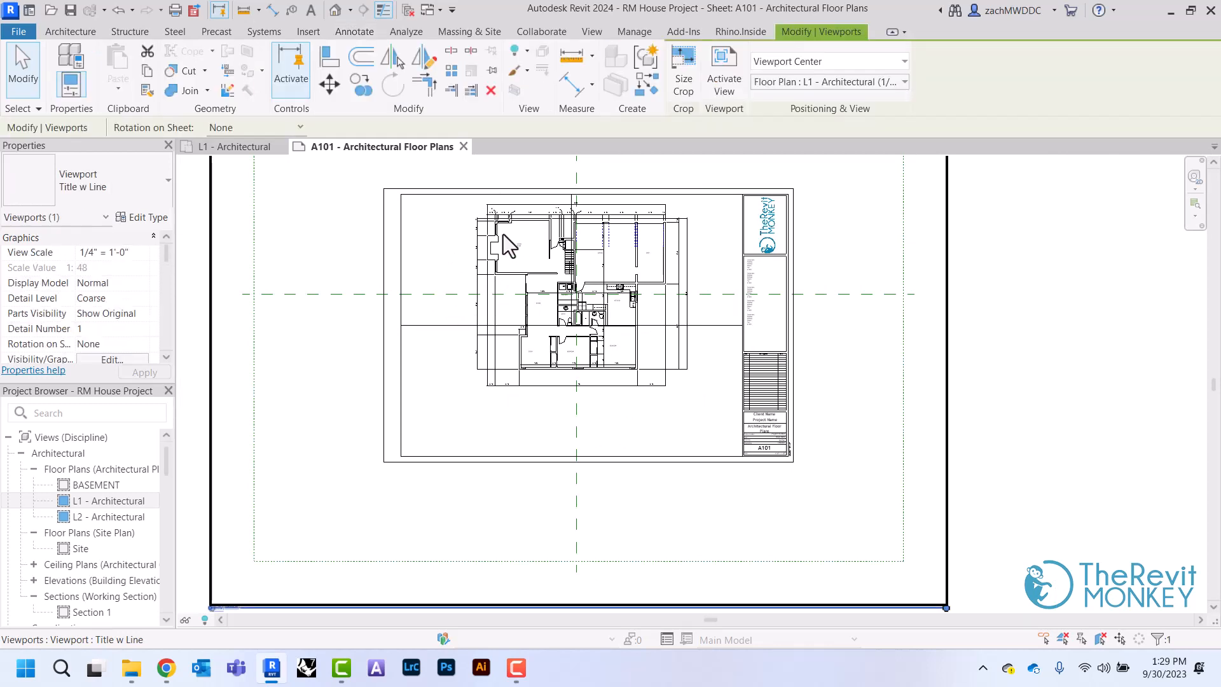
left_click(332, 93)
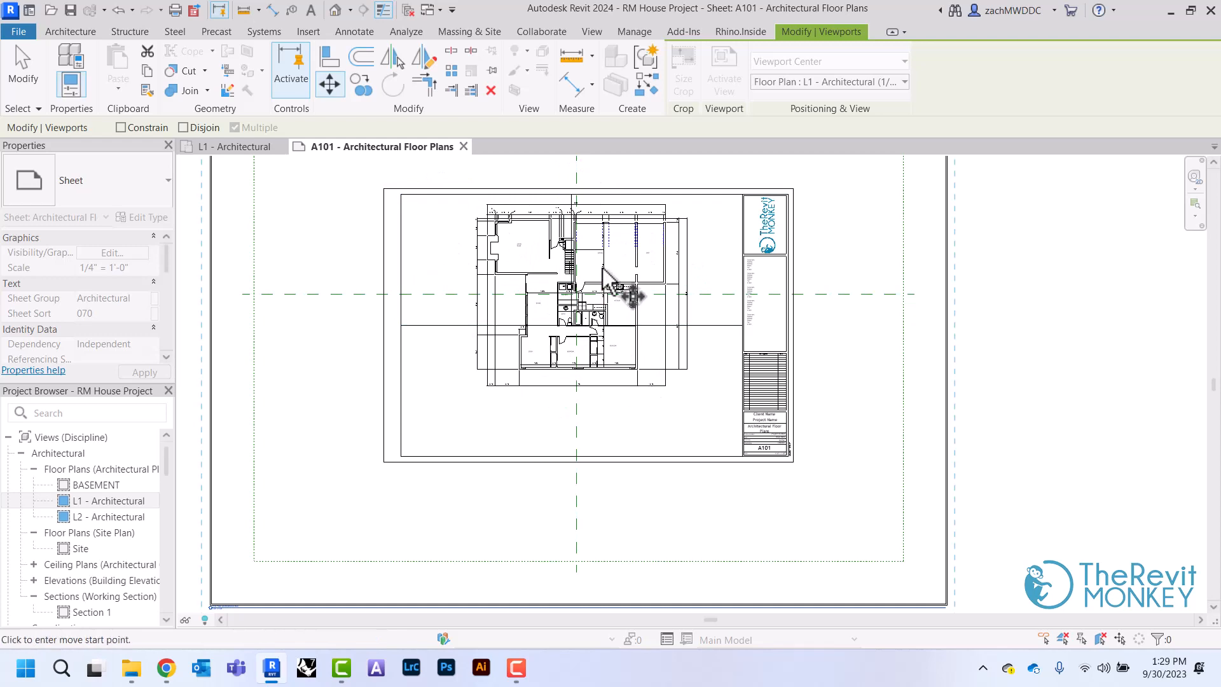
scroll(585, 181, "up", 2)
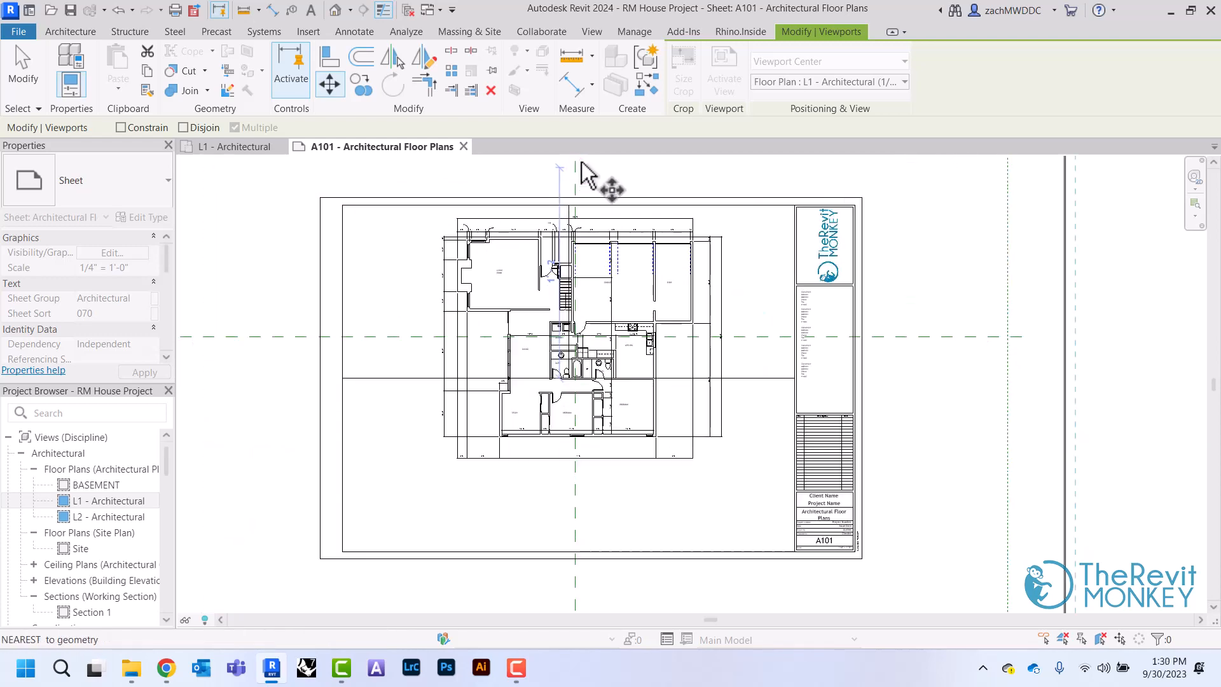
scroll(609, 290, "up", 1)
scroll(594, 226, "up", 2)
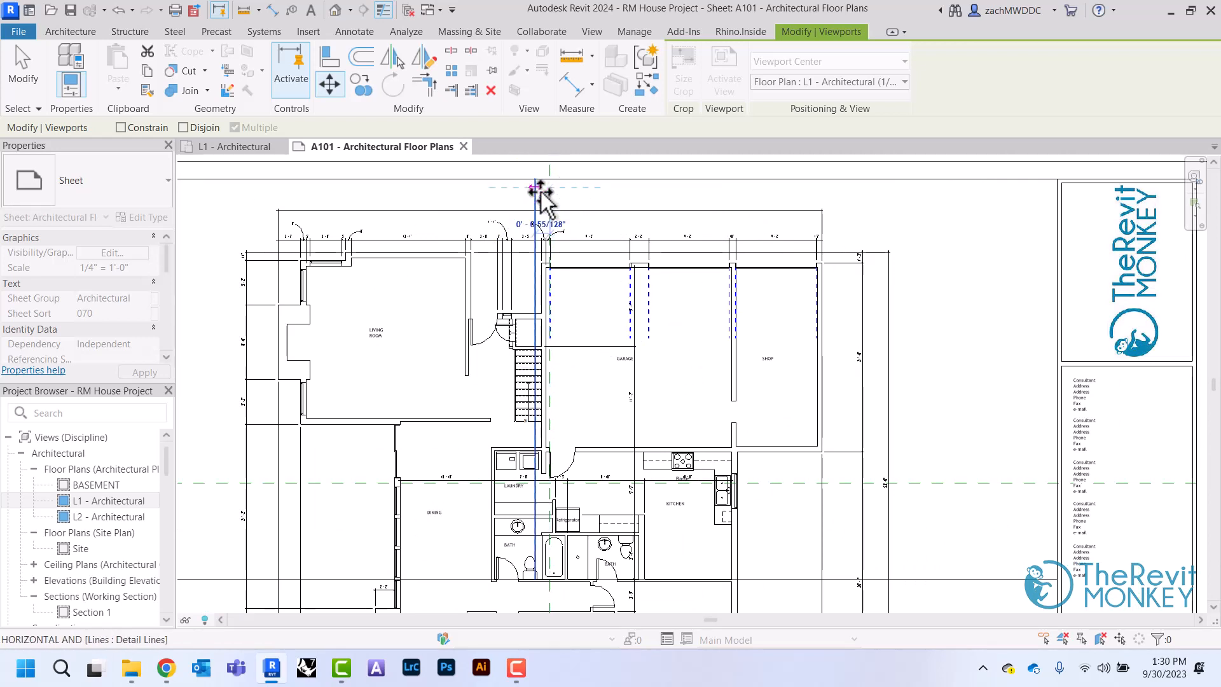
key("Escape")
Move the viewport straight down until its horizontal reference plane aligns with the horizontal detail line.
middle_click_drag(407, 347, 627, 259)
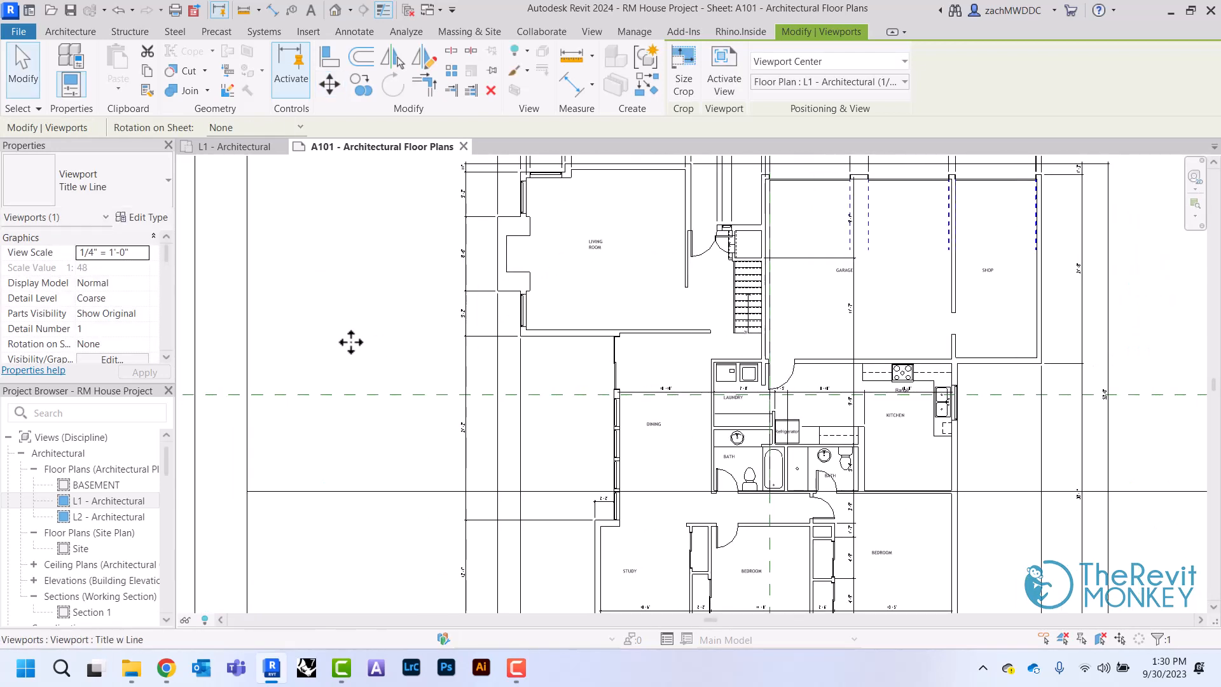
left_click(326, 89)
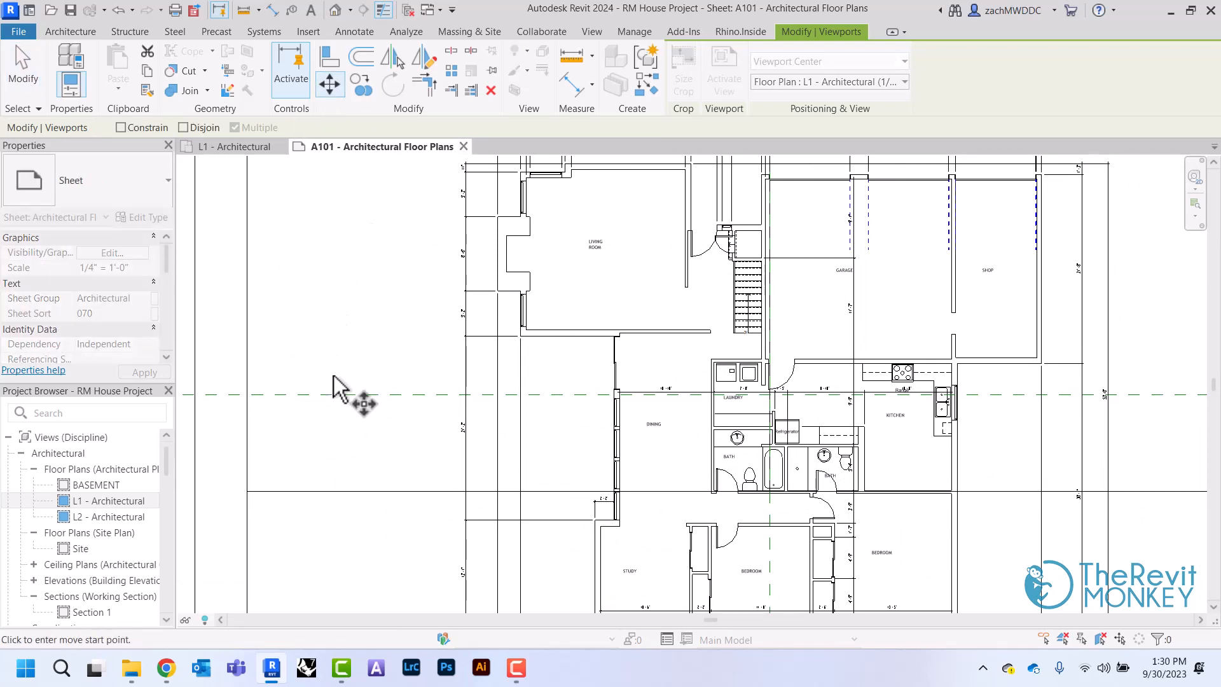
left_click(336, 395)
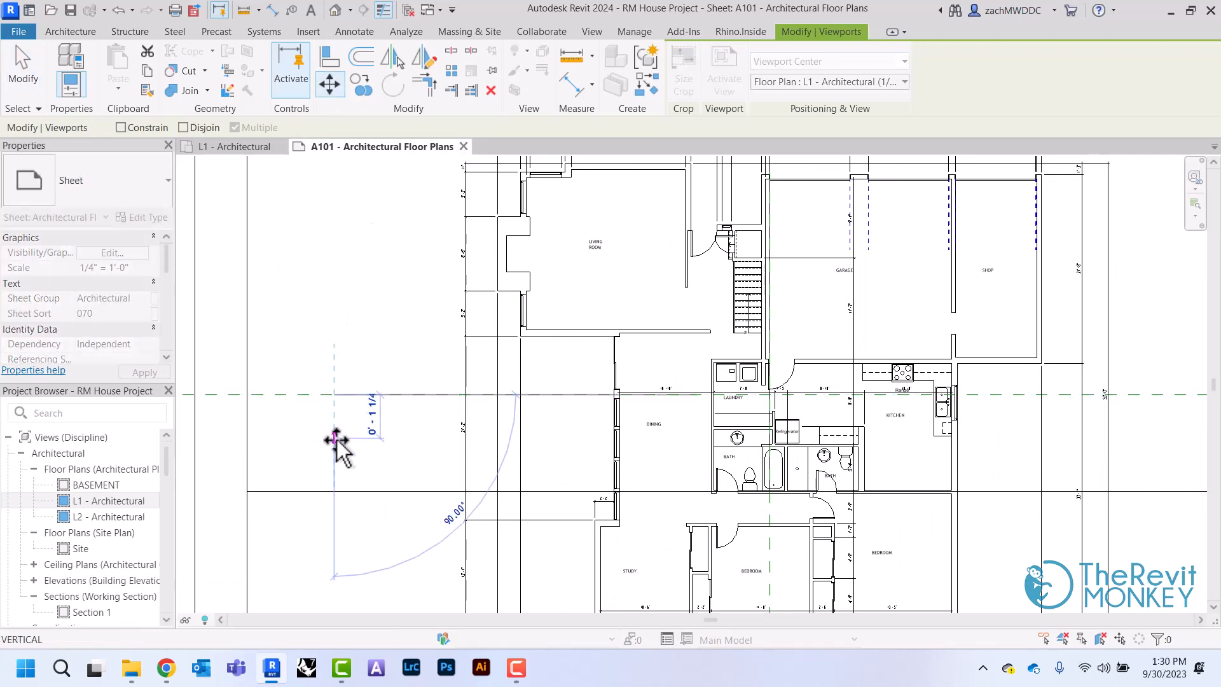
left_click(336, 491)
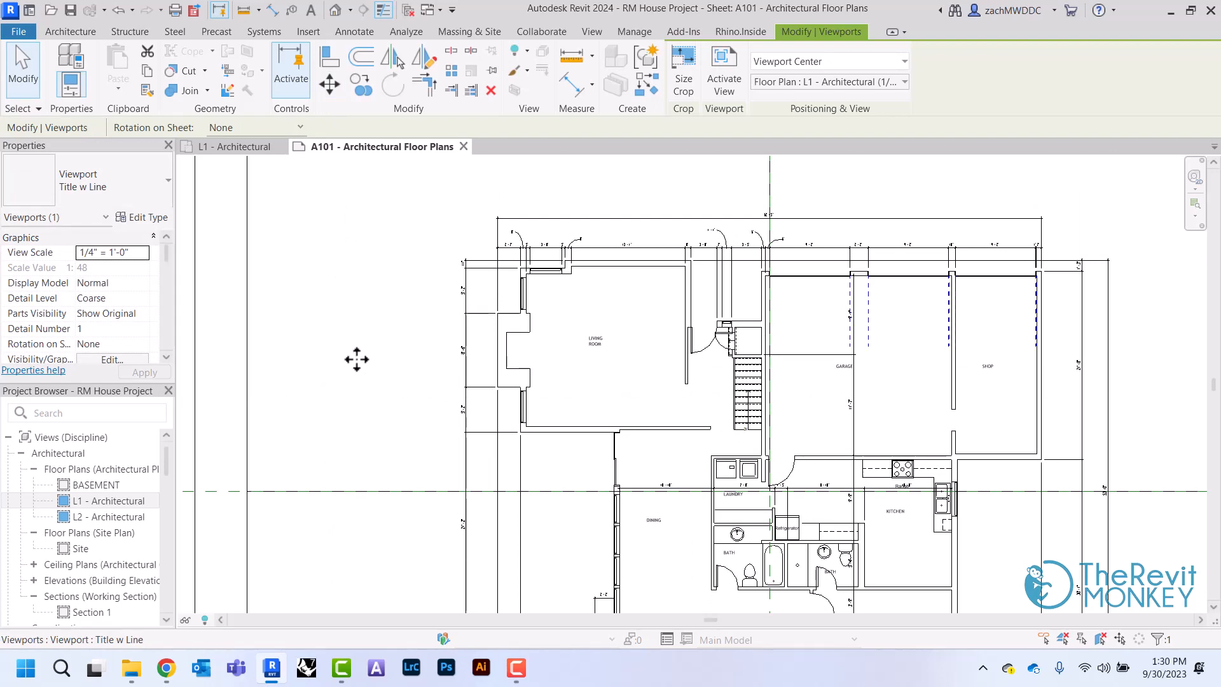
Deselect the viewport and delete the horizontal and vertical detail lines used for centering.
right_click(356, 331)
left_click(391, 202)
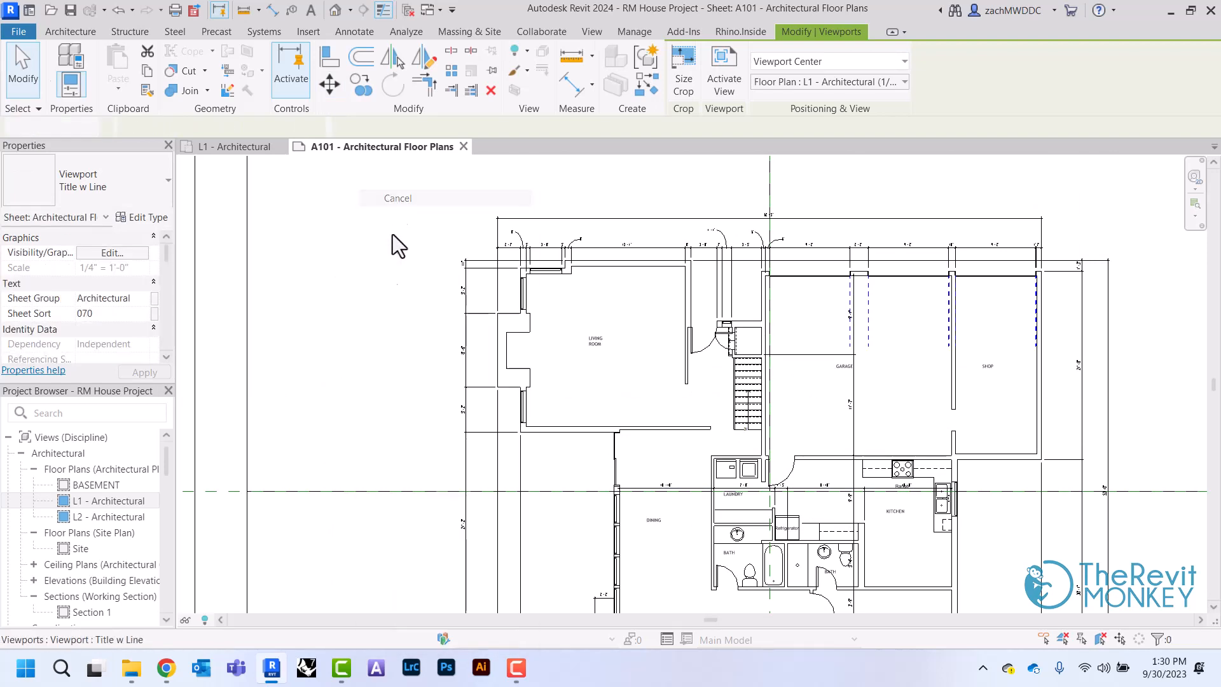
left_click(375, 494)
key("Delete")
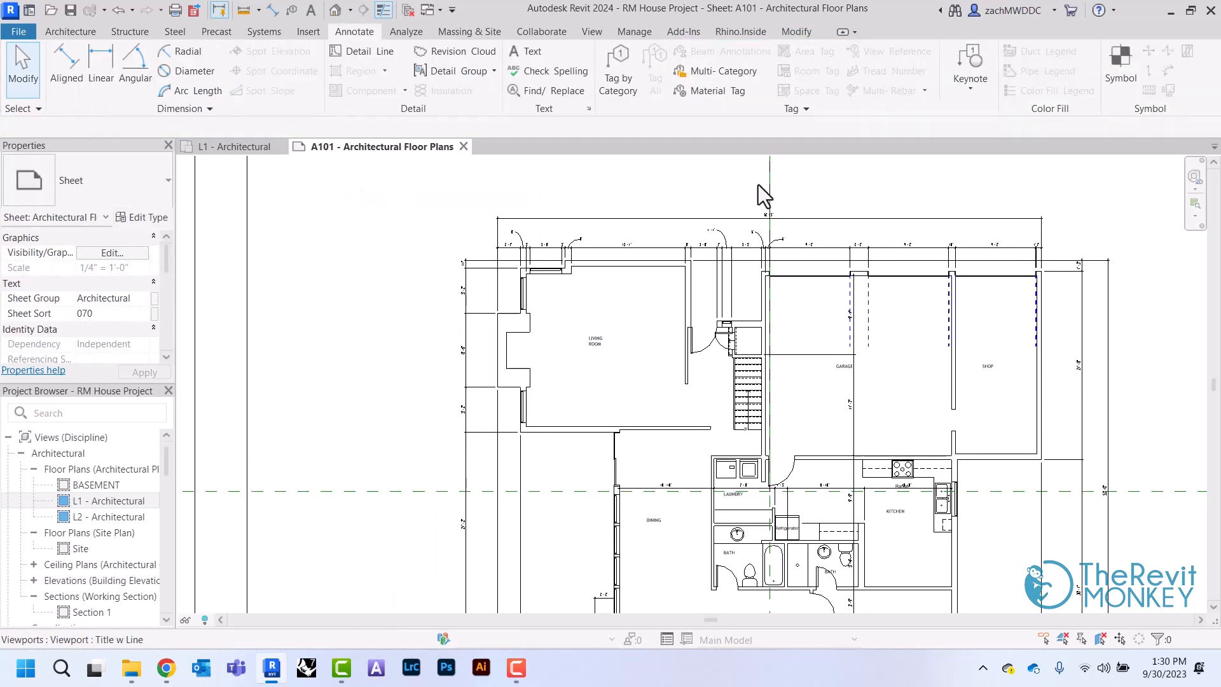
scroll(381, 332, "down", 5)
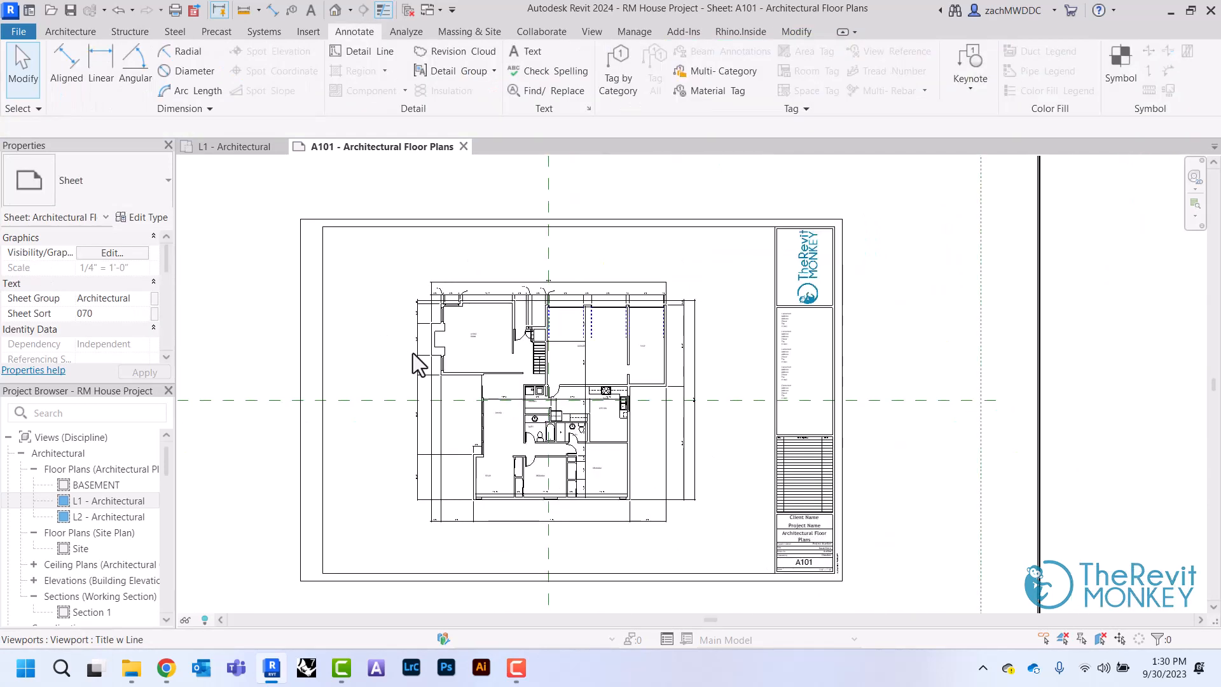
Move the floor plan's view title from below the viewport boundary up into the lower-left corner of the title block's drawing area.
middle_click_drag(428, 351, 447, 292)
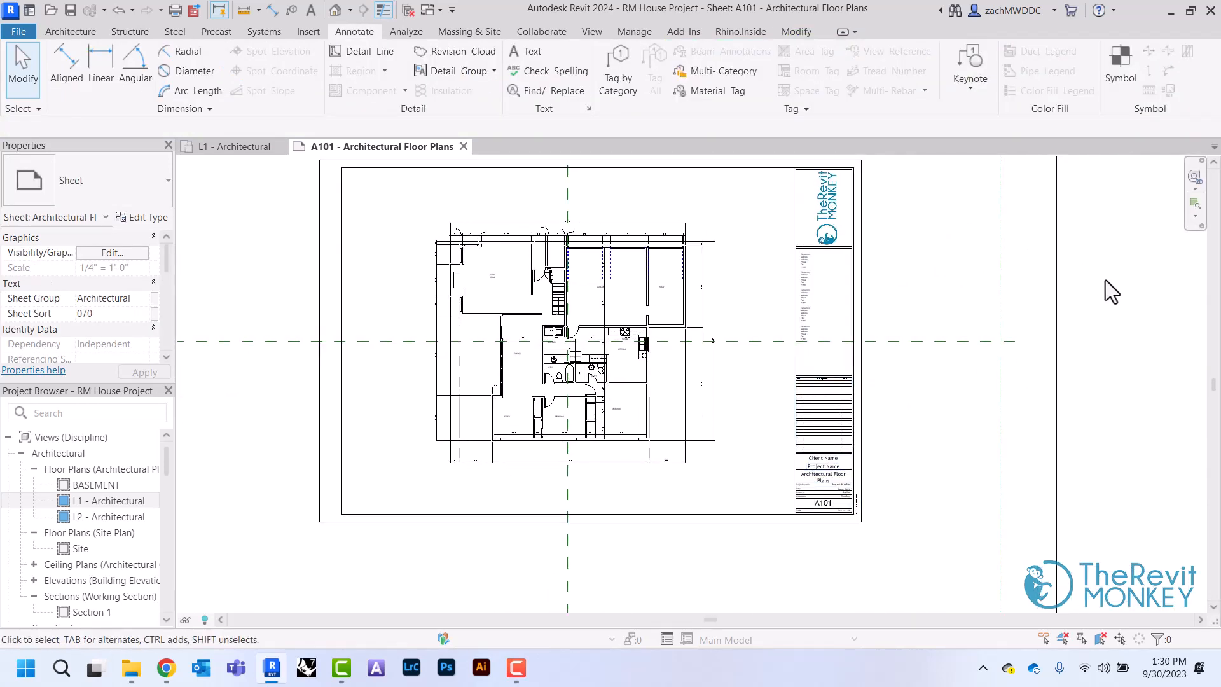
middle_click_drag(1024, 372, 1038, 253)
middle_click_drag(832, 428, 961, 296)
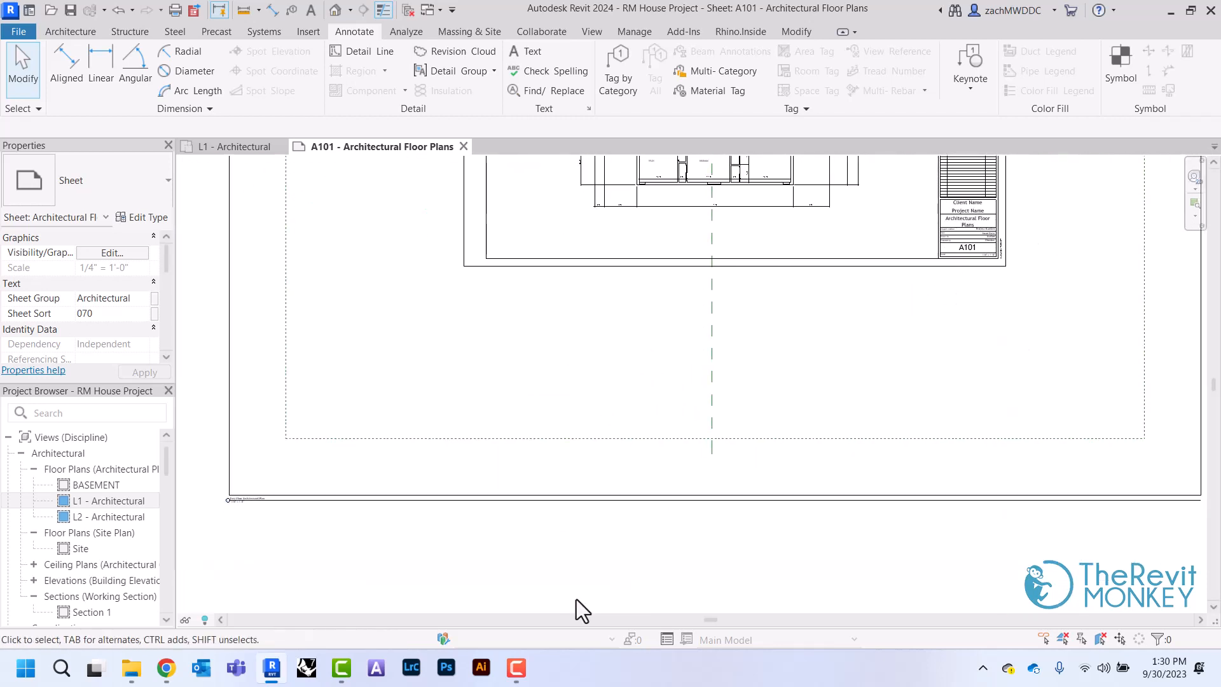
left_click_drag(310, 502, 580, 261)
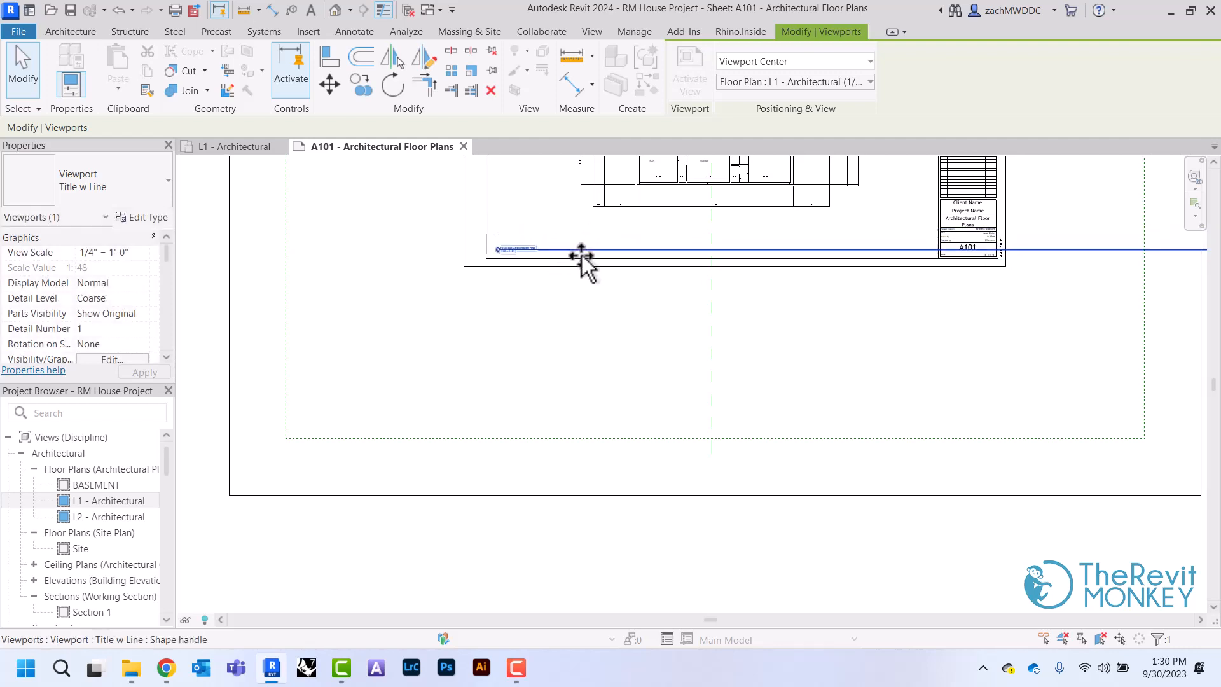
Shorten the view title line so it ends inside the drawing area, short of the title block's information column, and deselect the viewport.
middle_click_drag(581, 261, 445, 319)
middle_click_drag(736, 294, 422, 267)
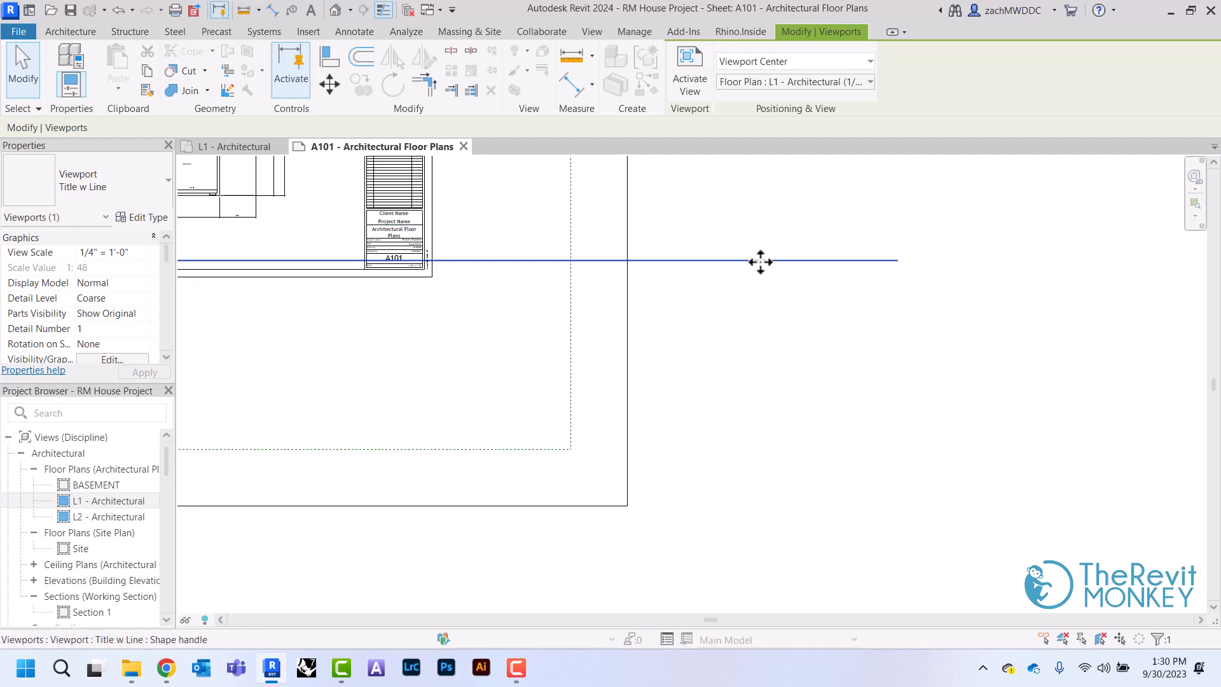
left_click(754, 307)
left_click(703, 260)
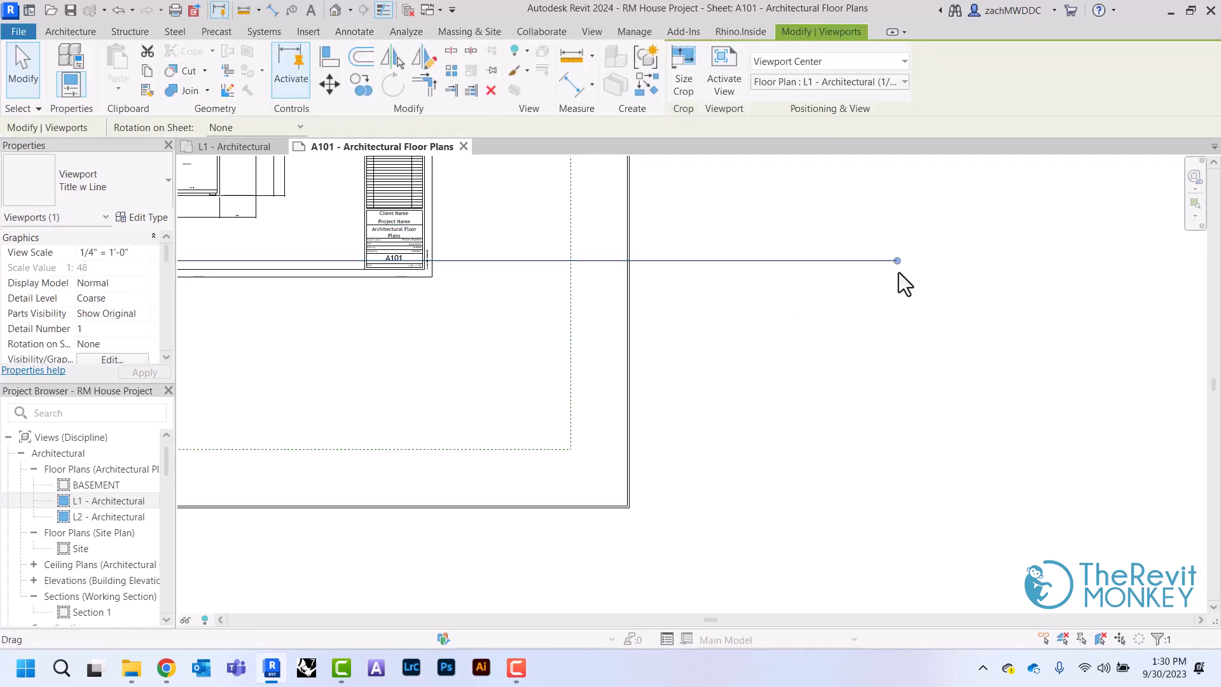
left_click_drag(897, 260, 290, 261)
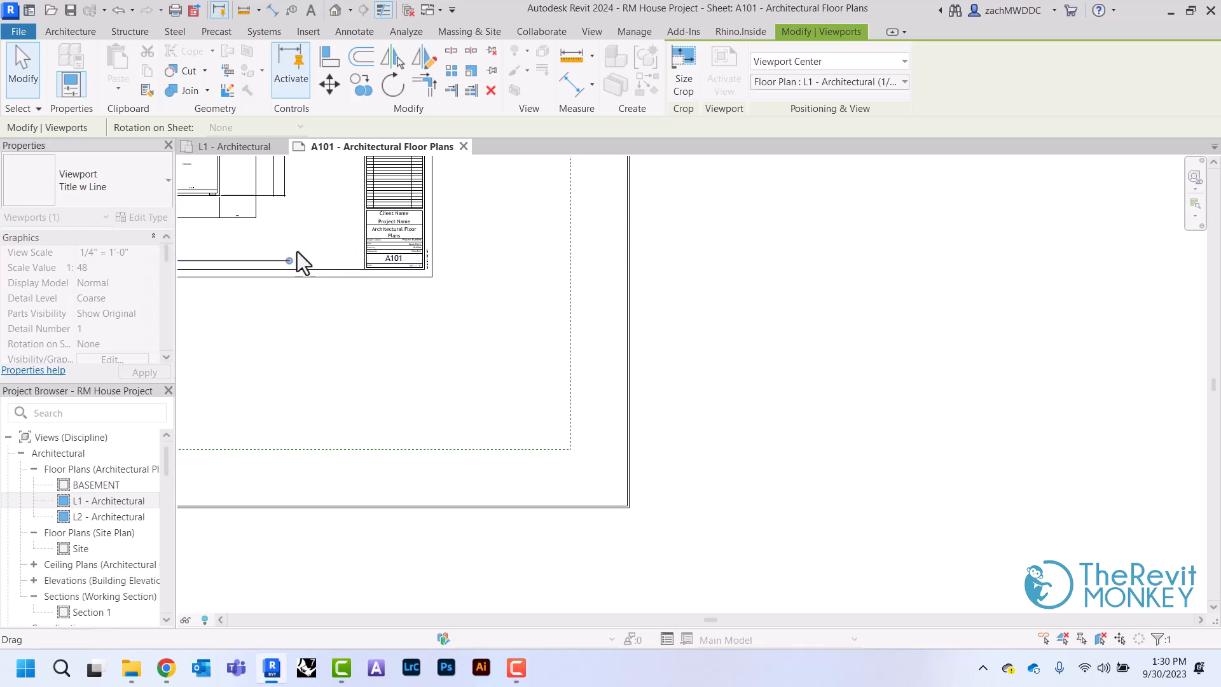
middle_click_drag(488, 270, 864, 419)
scroll(742, 396, "up", 1)
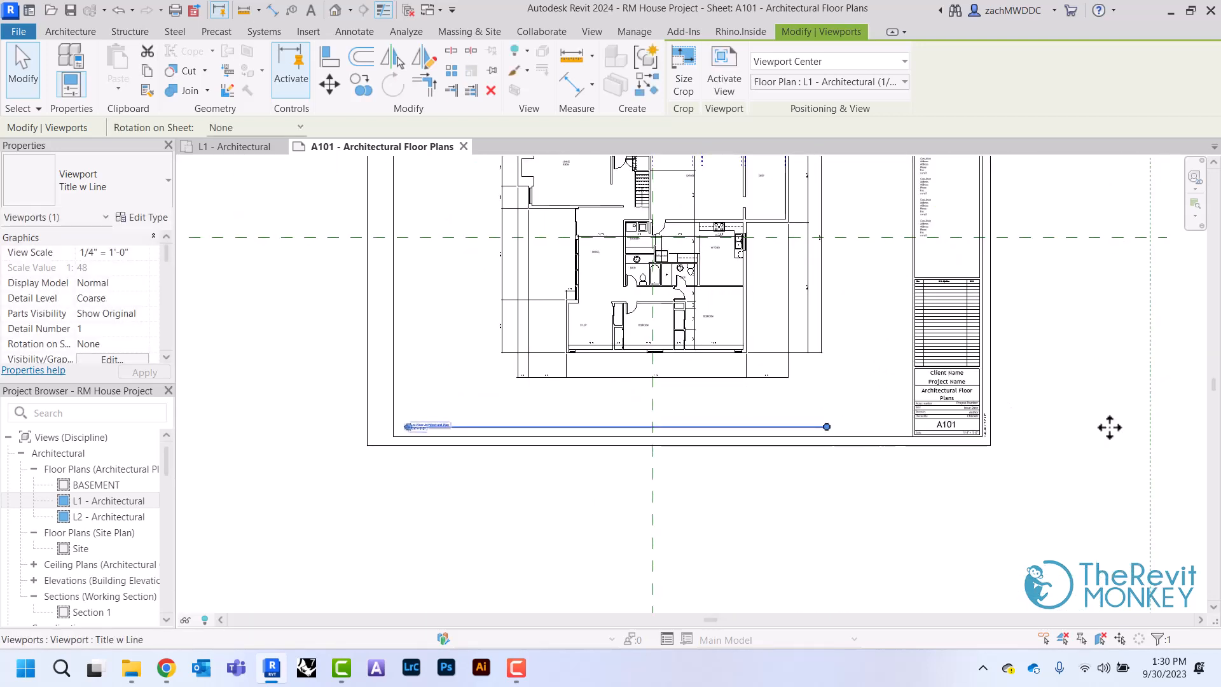
right_click(318, 310)
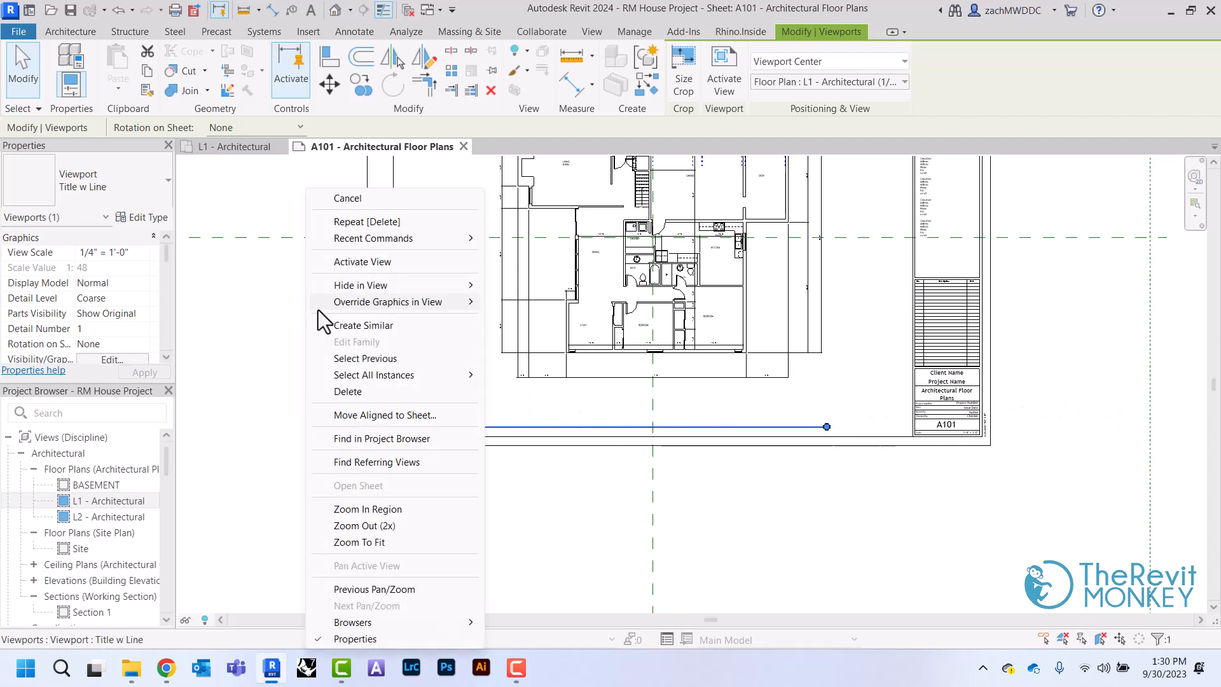
left_click(354, 196)
Move the view title just beneath the floor plan and shorten its line to roughly the plan's overall width.
left_click_drag(483, 430, 572, 399)
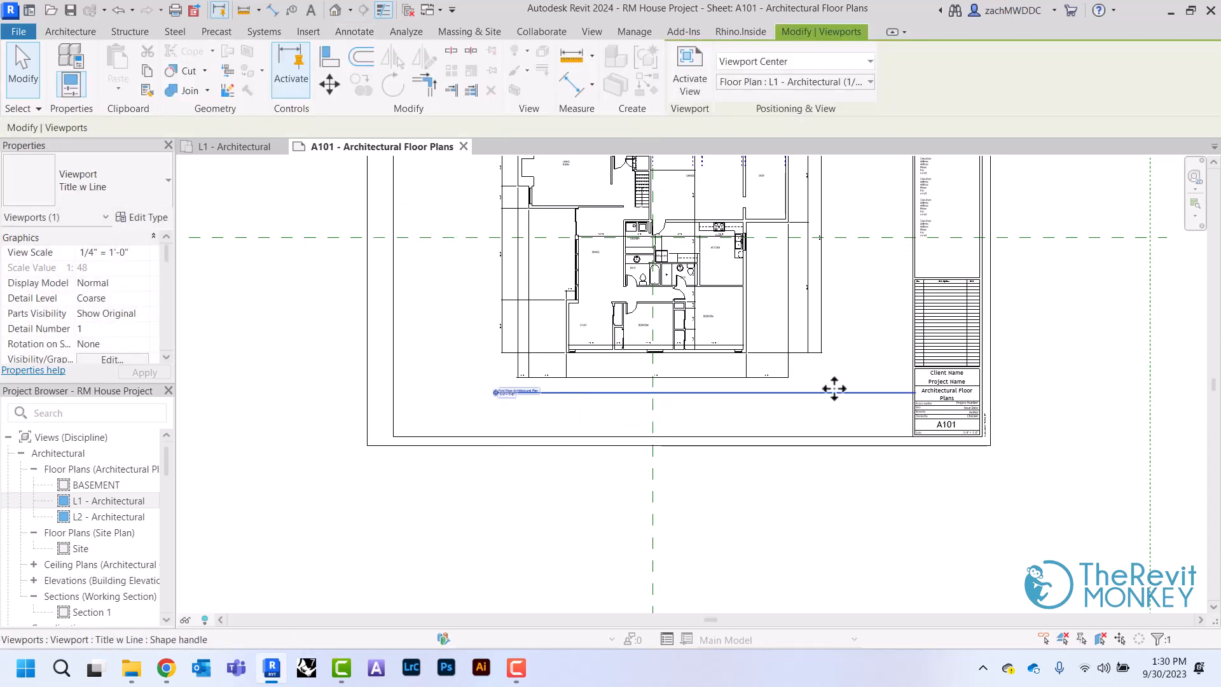
left_click(728, 267)
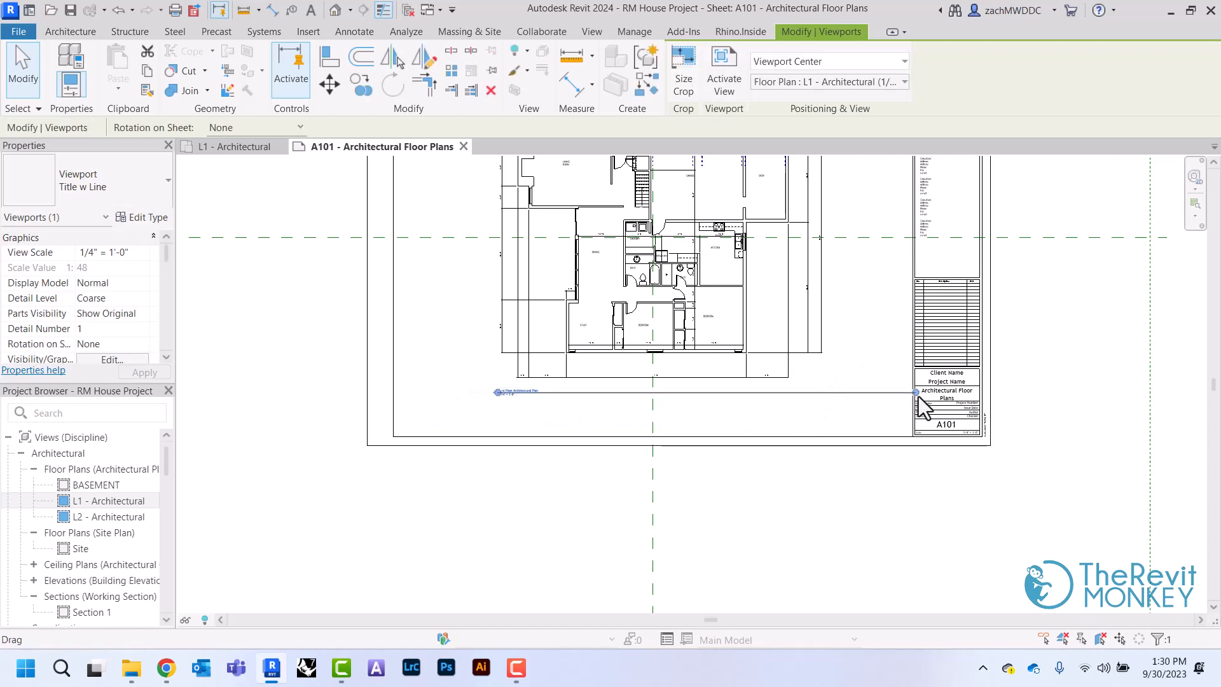
left_click_drag(916, 394, 819, 349)
scroll(1038, 327, "down", 4)
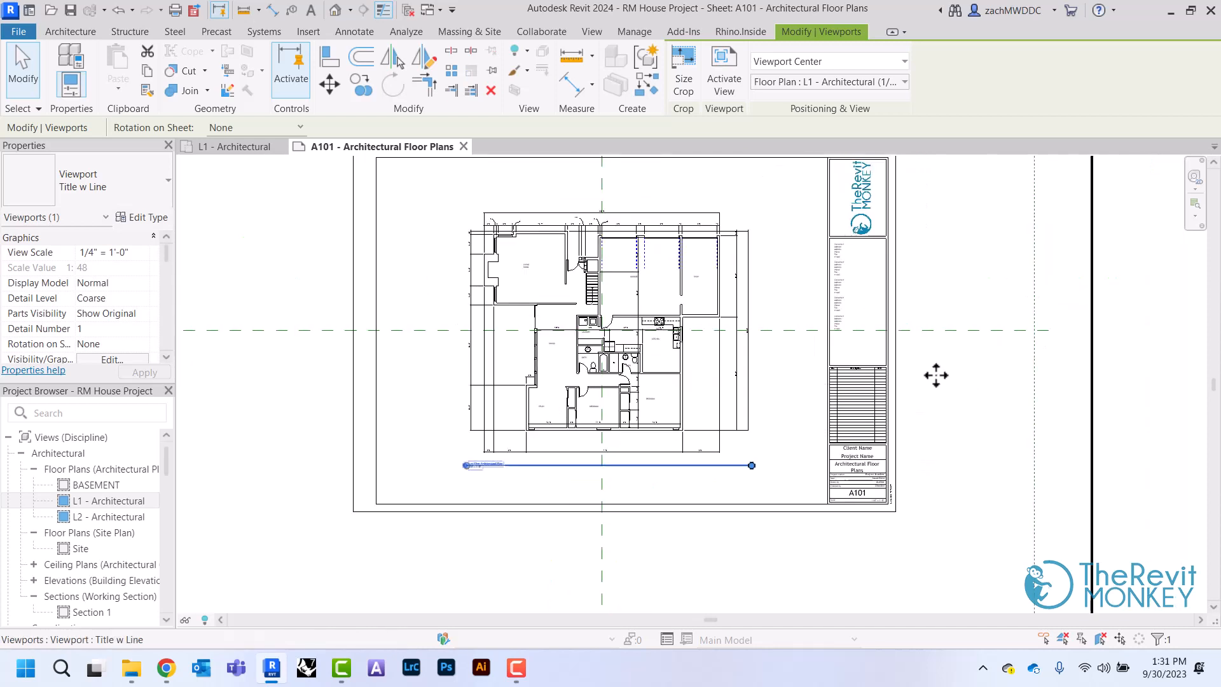
left_click(1104, 322)
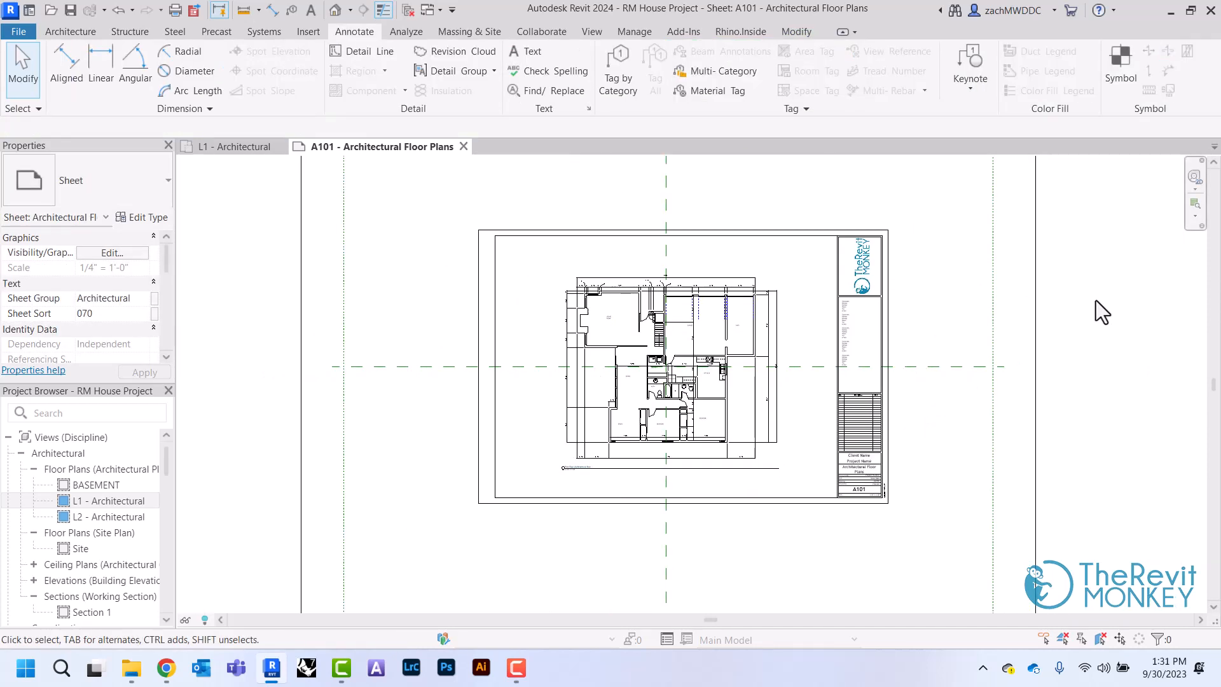